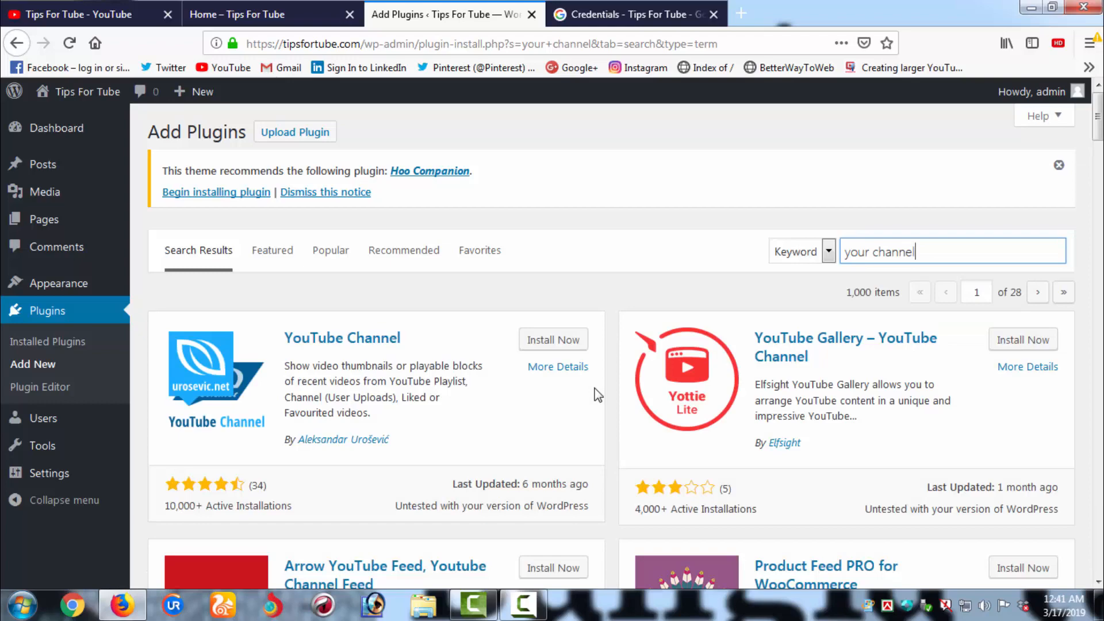
Install and activate the YourChannel plugin by Plugin Builders from the plugin search results
scroll(595, 406, down, 10)
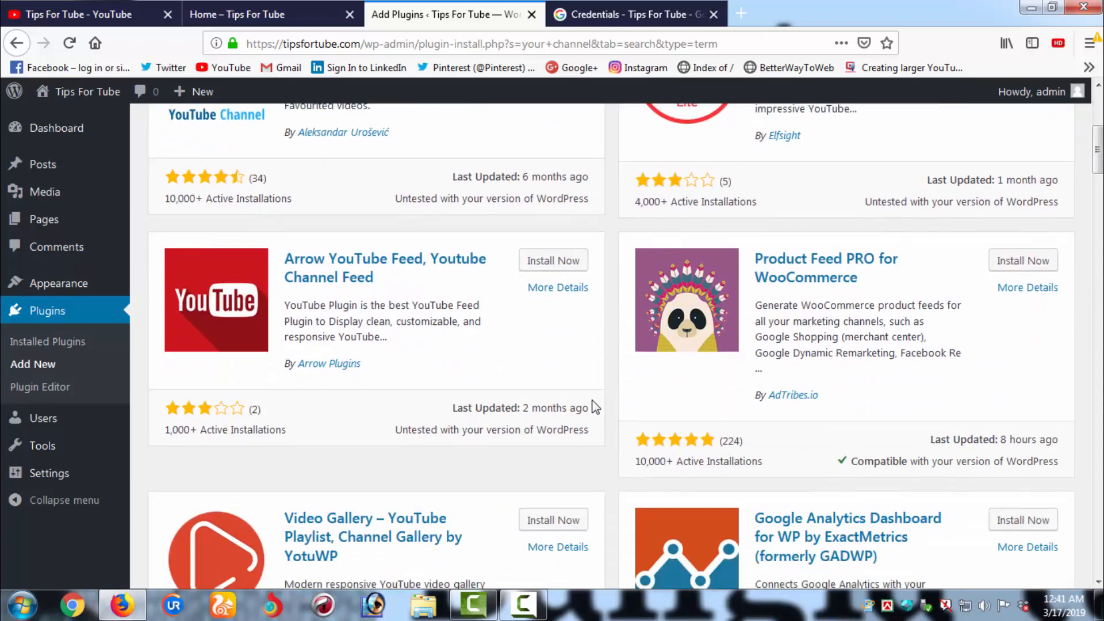
scroll(595, 407, down, 3)
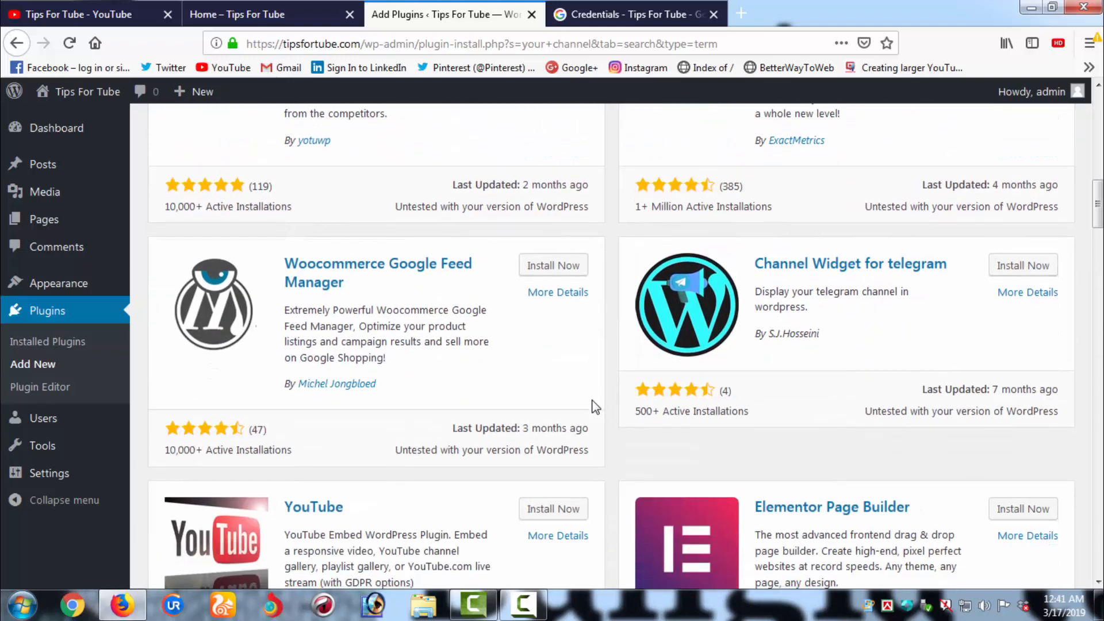
scroll(596, 406, down, 10)
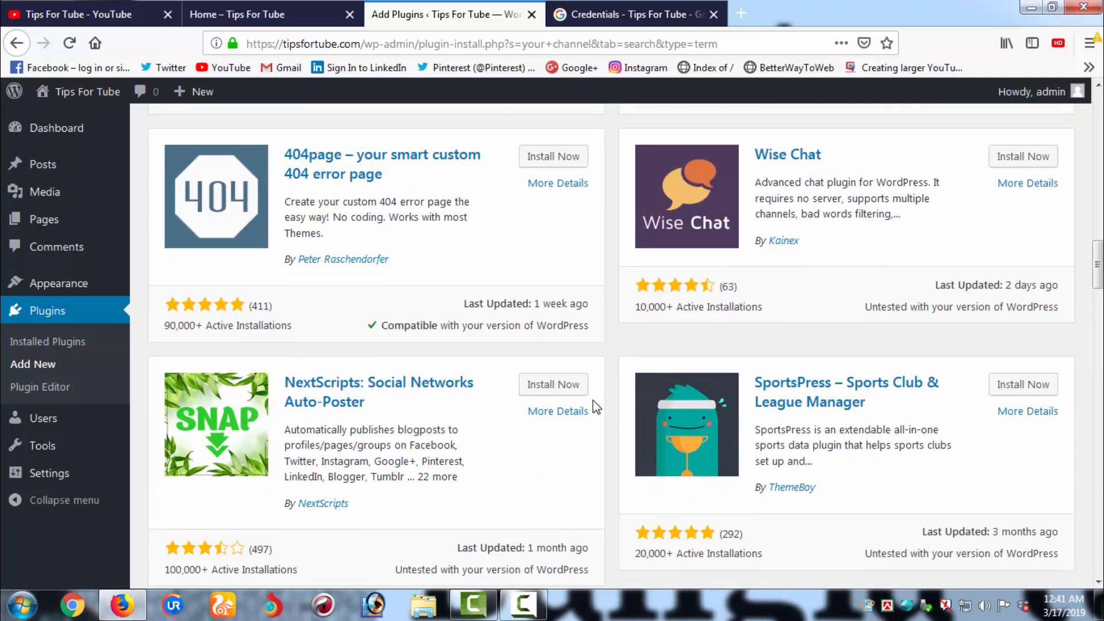
scroll(593, 406, down, 5)
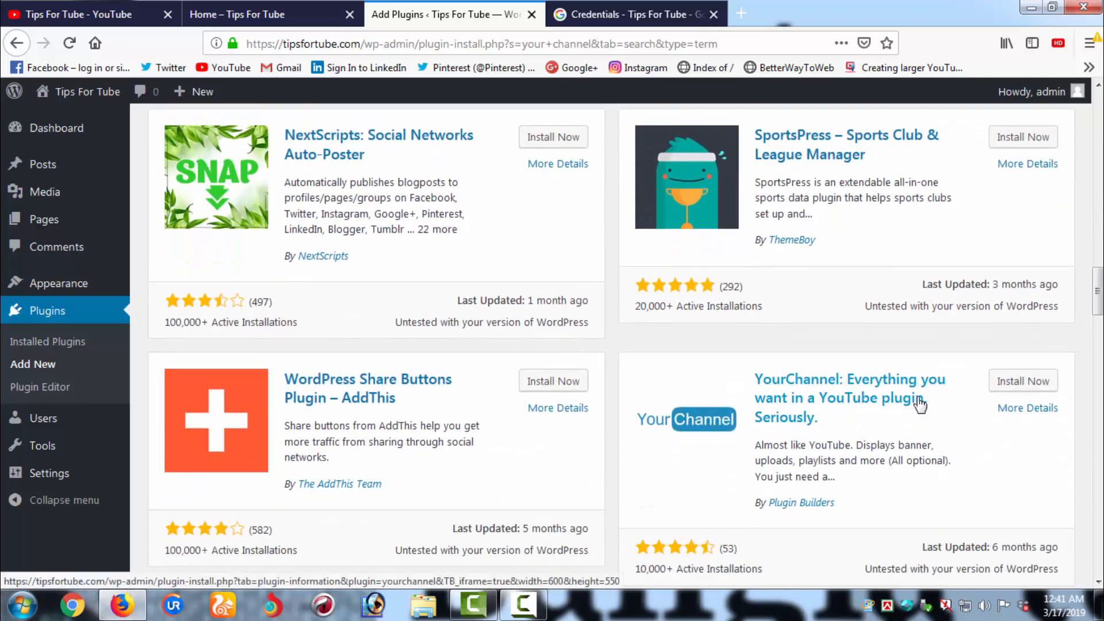
click(1041, 388)
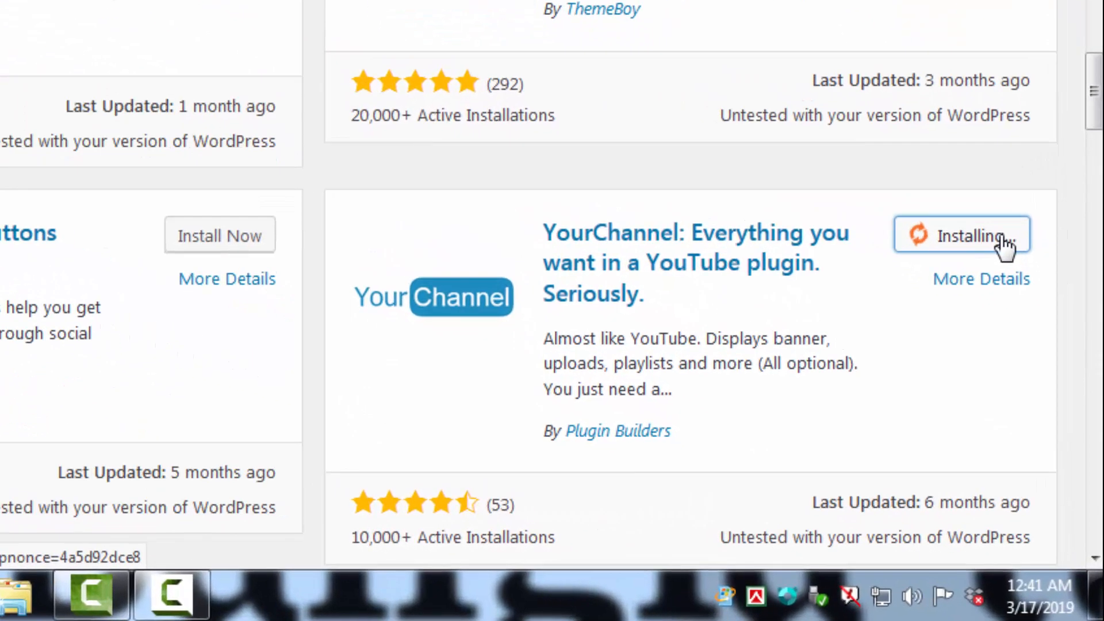
scroll(1002, 246, down, 3)
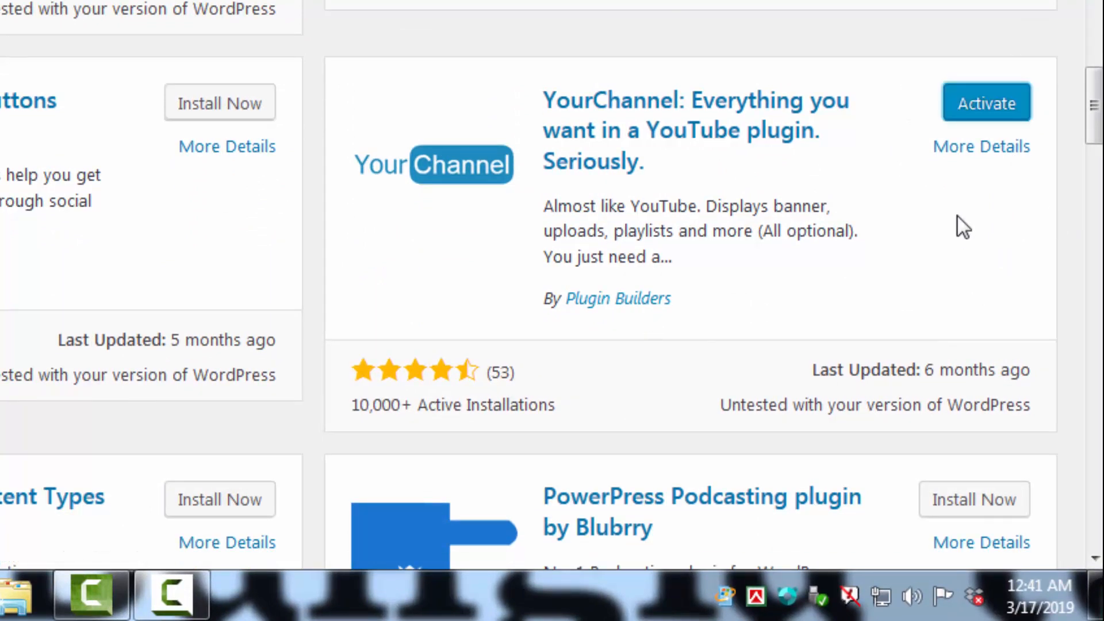
click(982, 103)
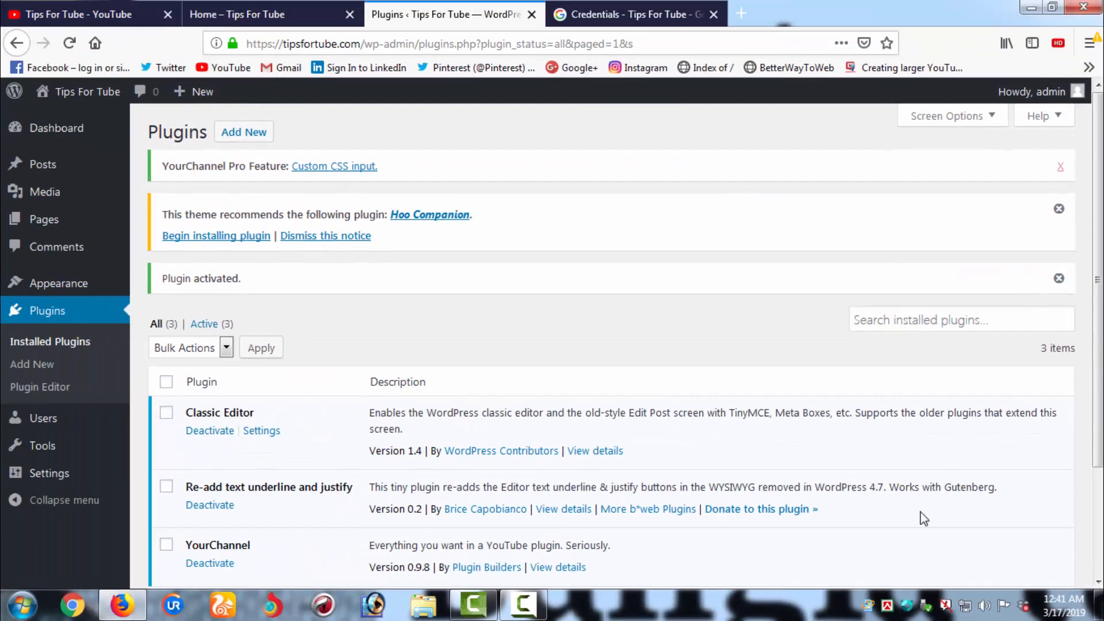
Open the YourChannel plugin's settings and edit the Tips For Tube channel entry
scroll(921, 512, down, 3)
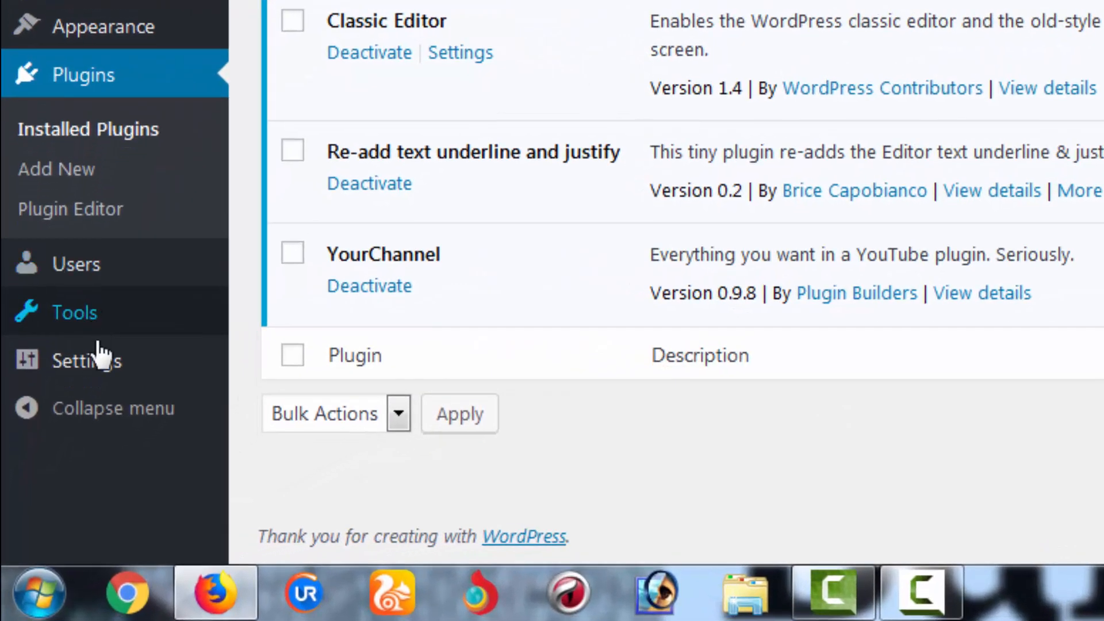
mouse_move(87, 404)
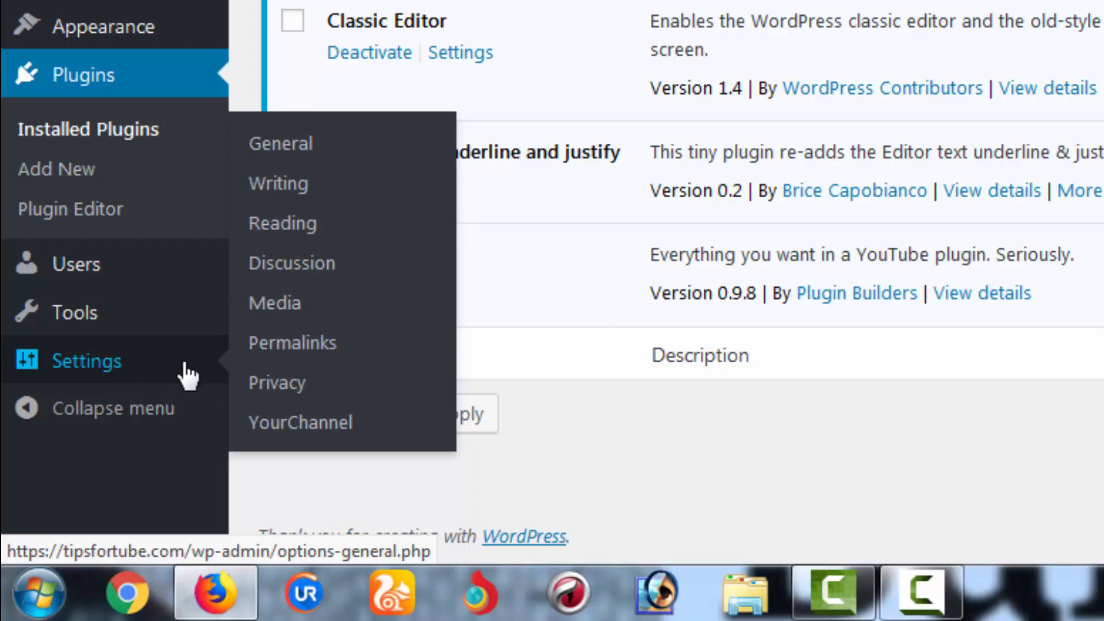
click(269, 426)
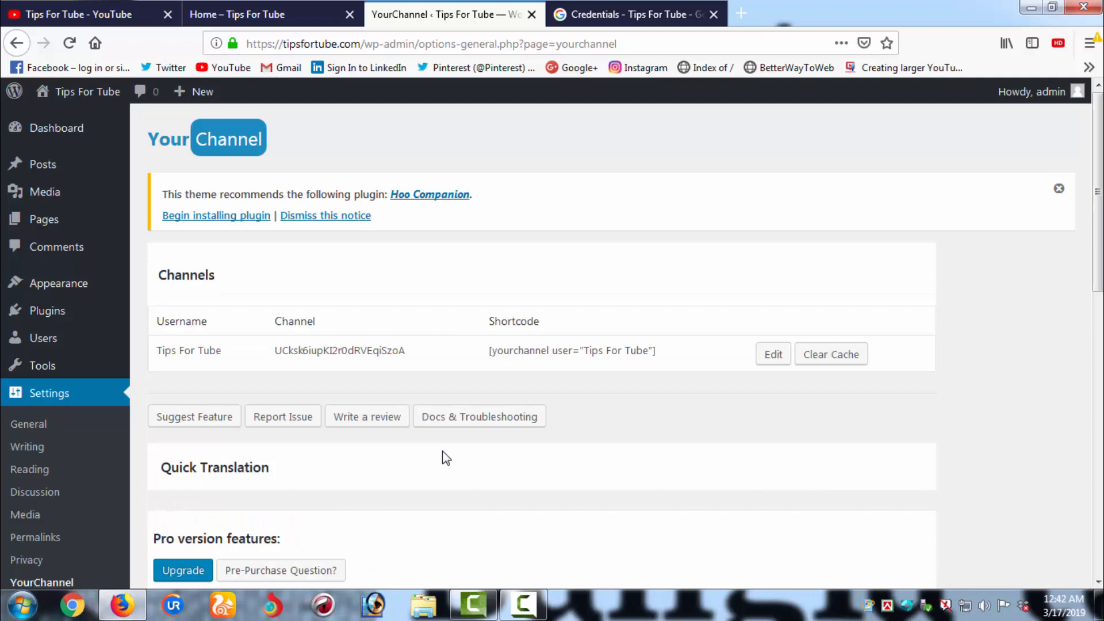
click(772, 361)
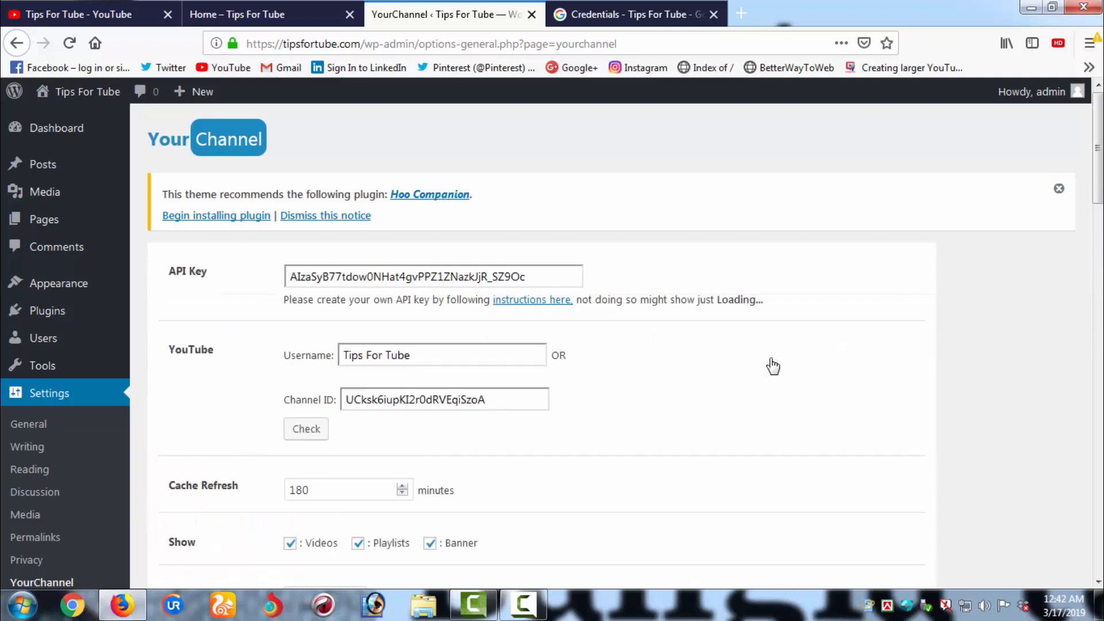
scroll(655, 407, down, 3)
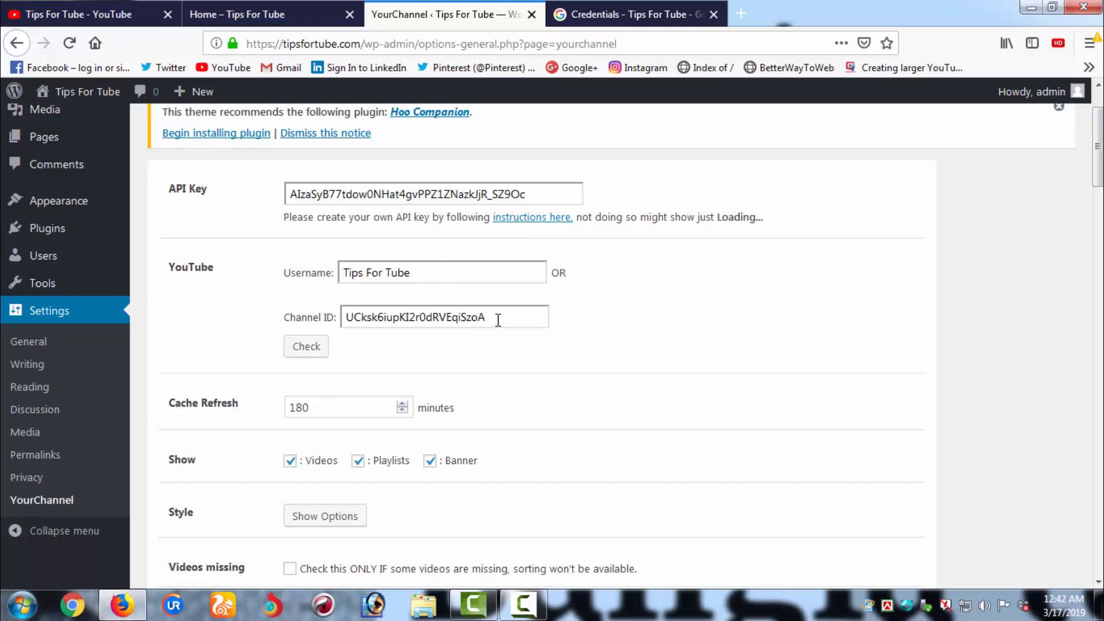
Copy the channel ID from the web address of the Tips For Tube YouTube channel page
click(95, 22)
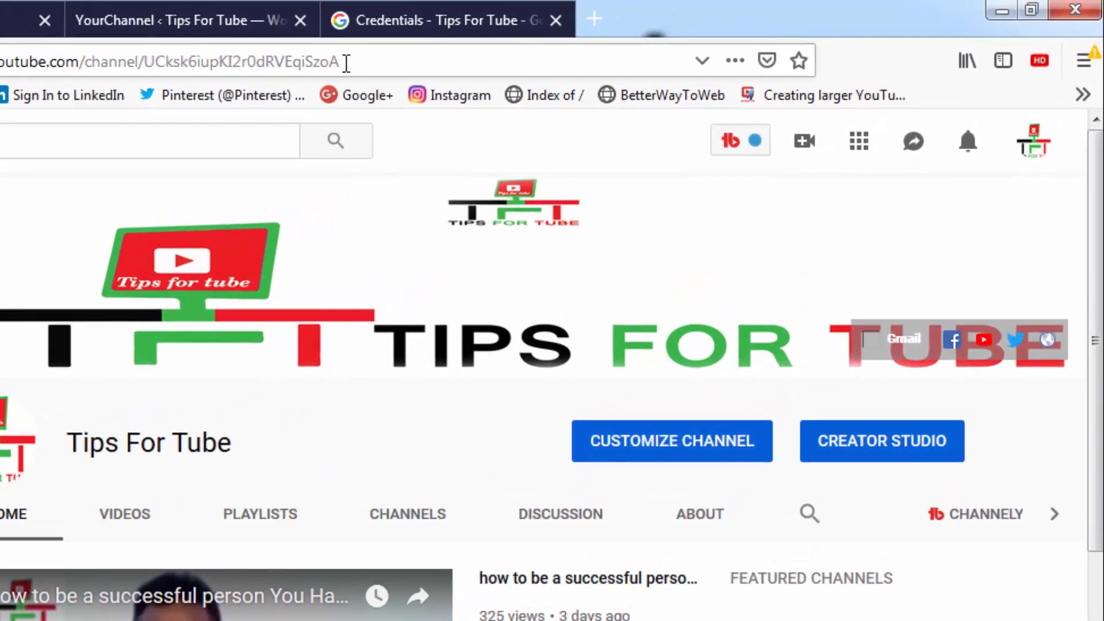
drag(347, 62, 146, 61)
right_click(147, 62)
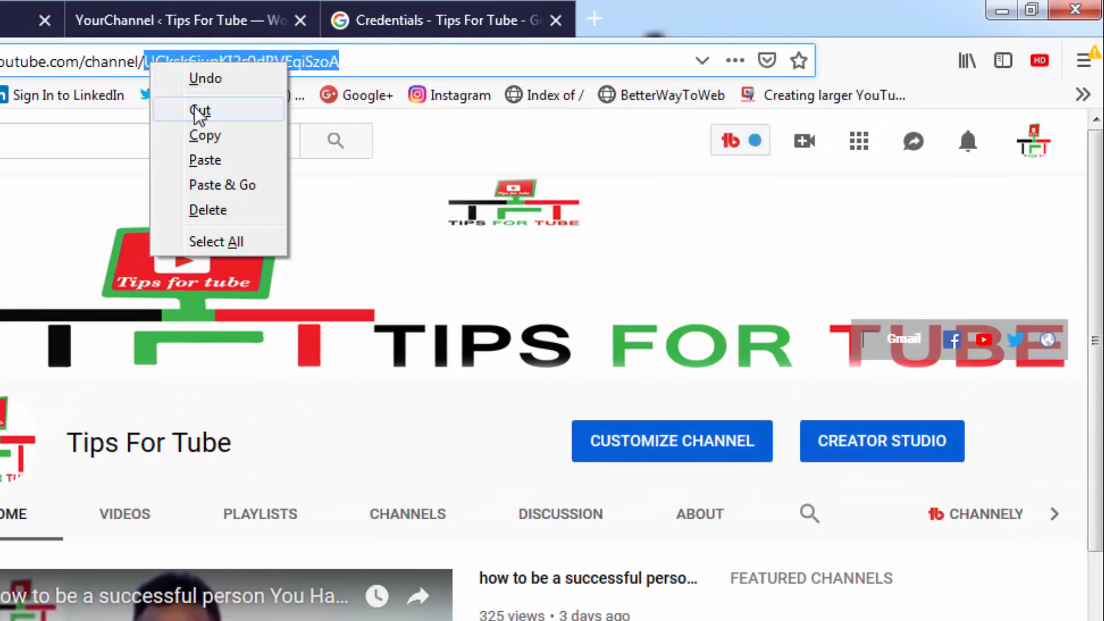
click(204, 137)
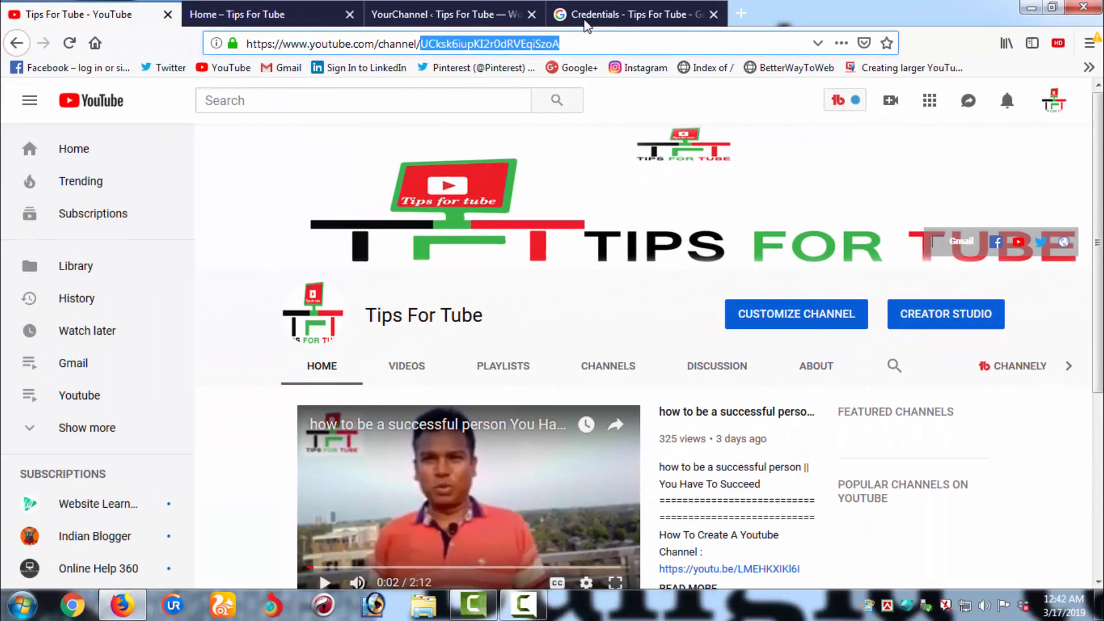
Replace the Channel ID in the YourChannel settings with the copied ID and run the channel check
click(470, 8)
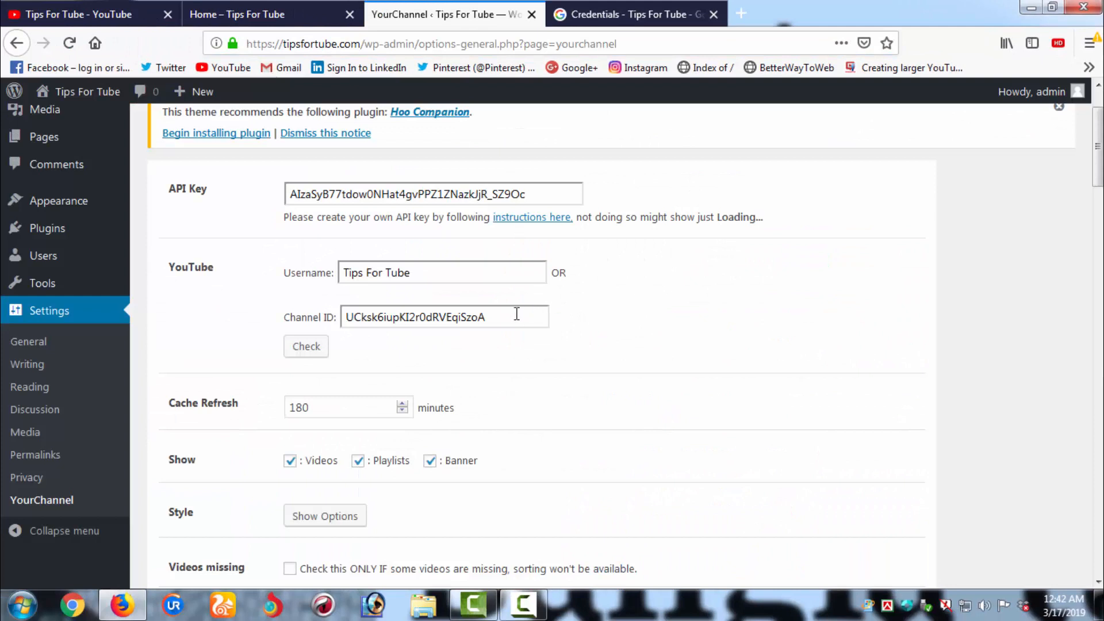
drag(518, 316, 364, 318)
right_click(365, 318)
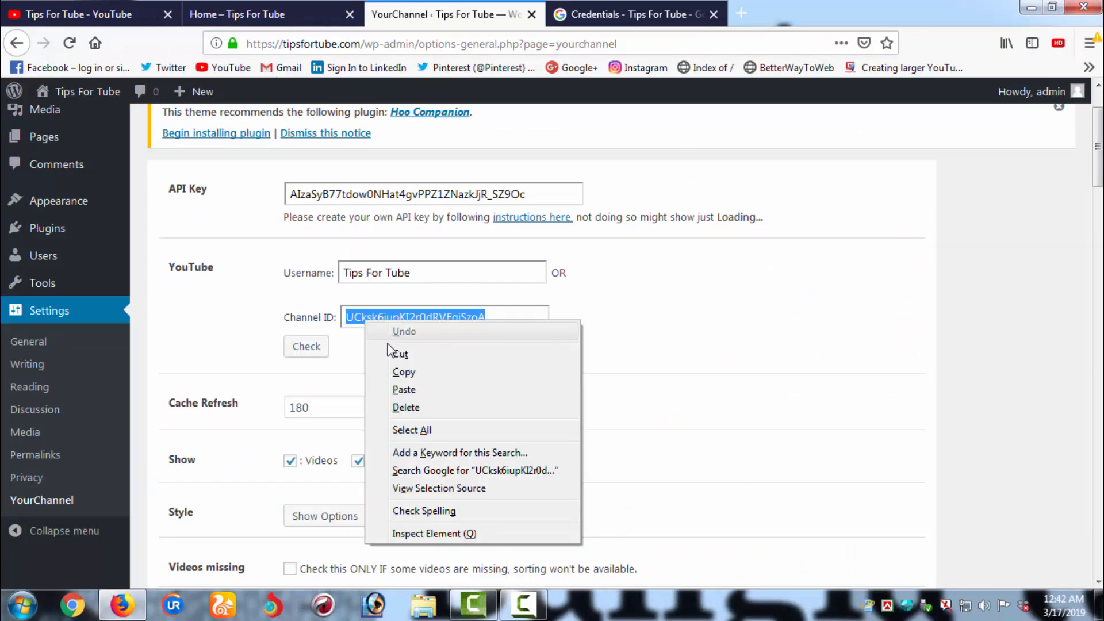
click(403, 387)
click(323, 357)
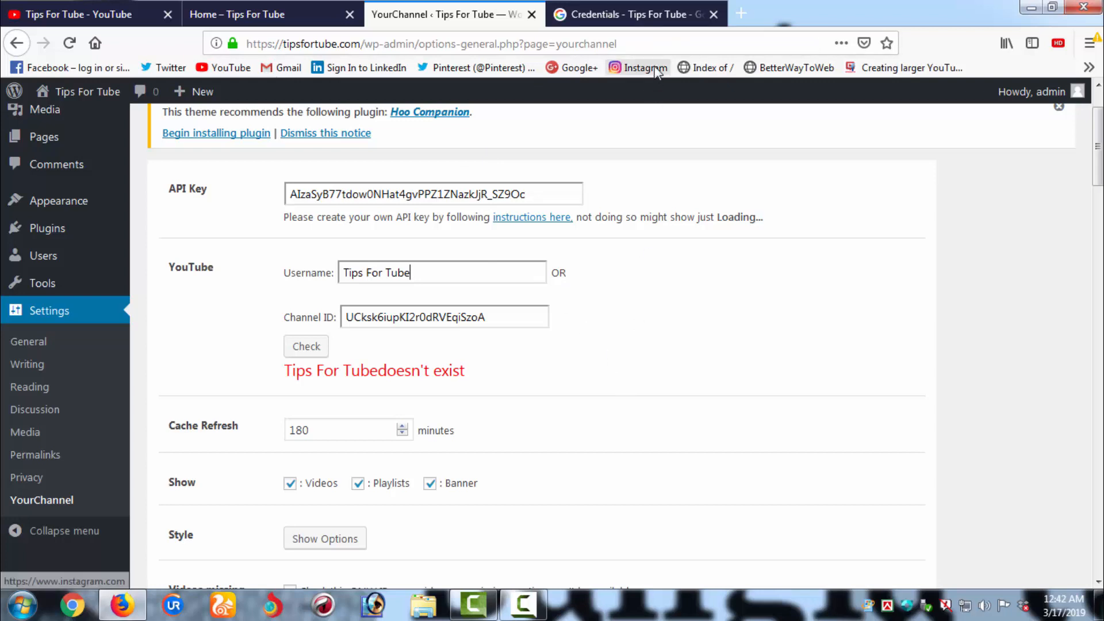
Copy the API key of "API key 1" from the Google APIs credentials page
click(619, 11)
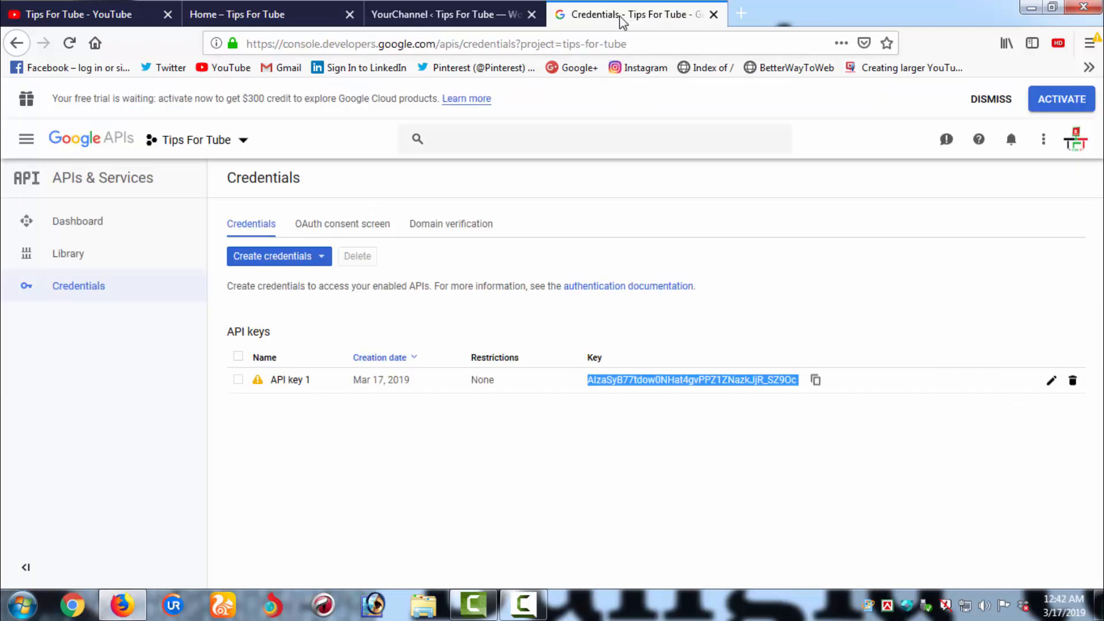
right_click(757, 381)
click(783, 396)
Paste the copied key over the API Key in the YourChannel settings and save the channel entry
click(454, 17)
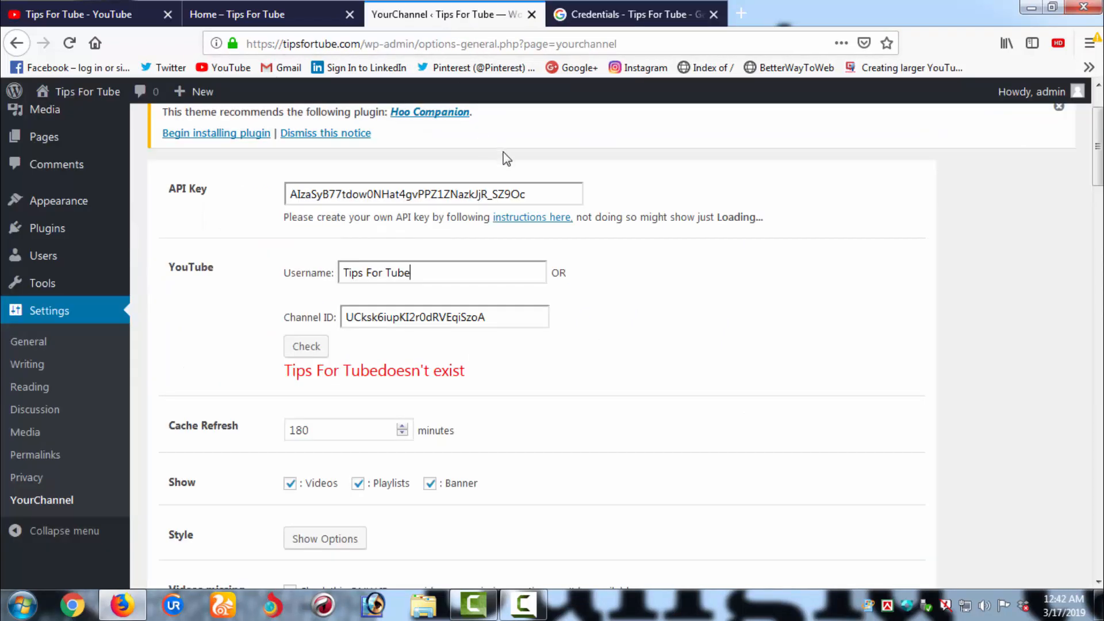
drag(538, 196, 244, 197)
right_click(325, 193)
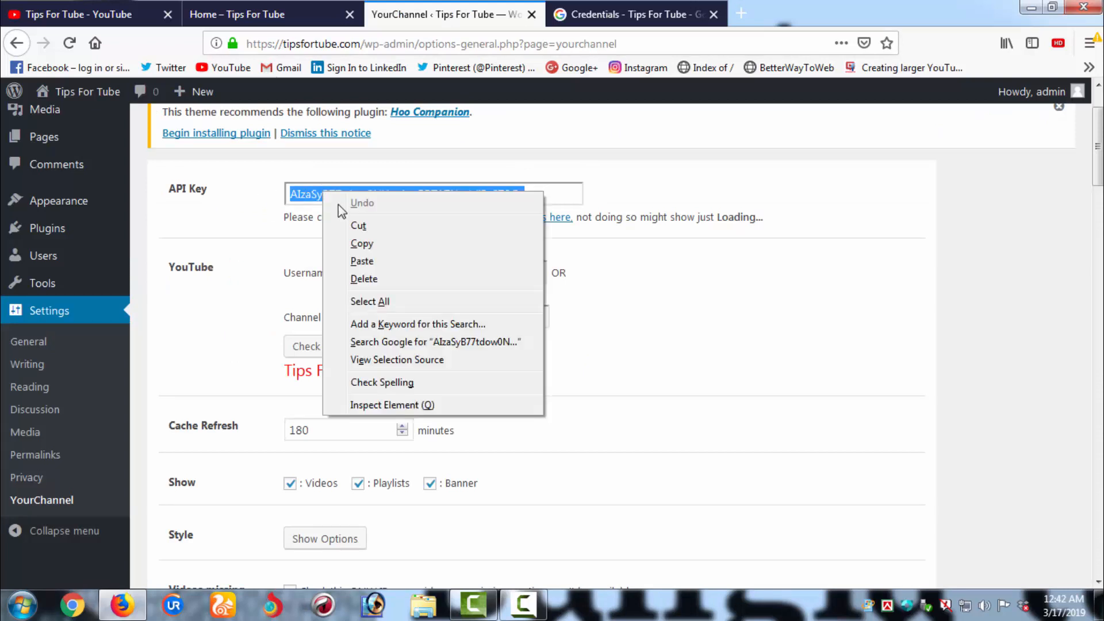
click(369, 260)
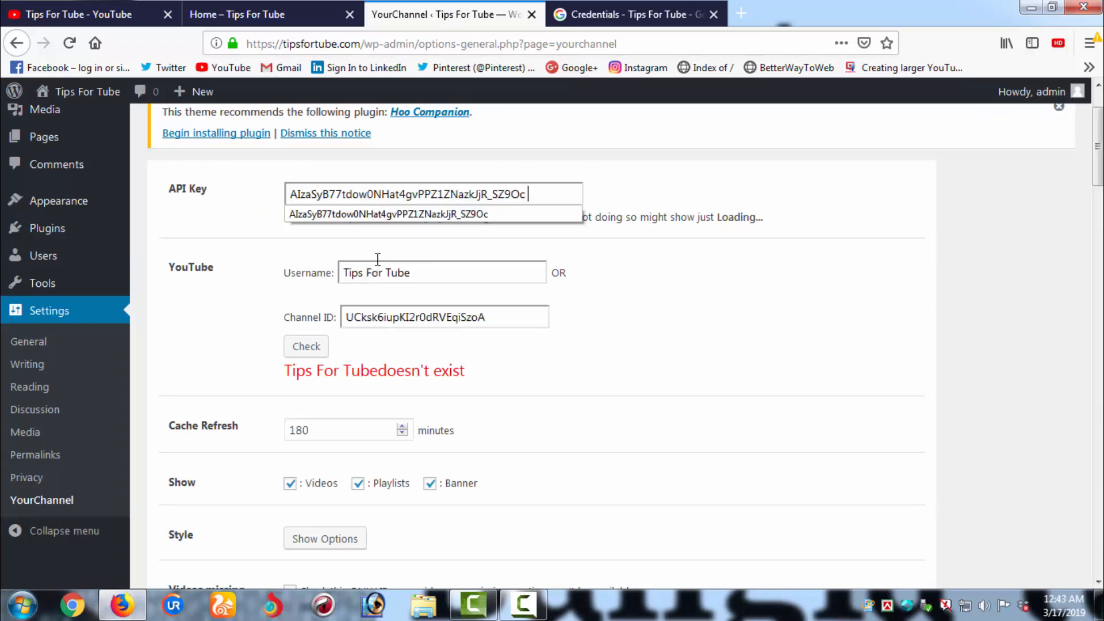
scroll(518, 426, down, 3)
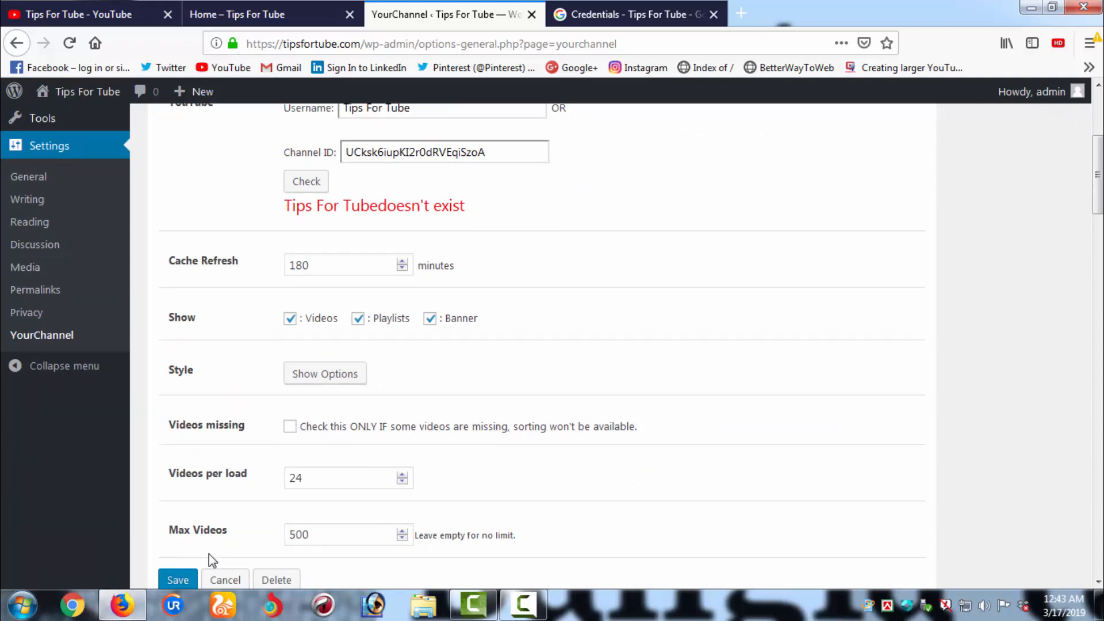
click(178, 579)
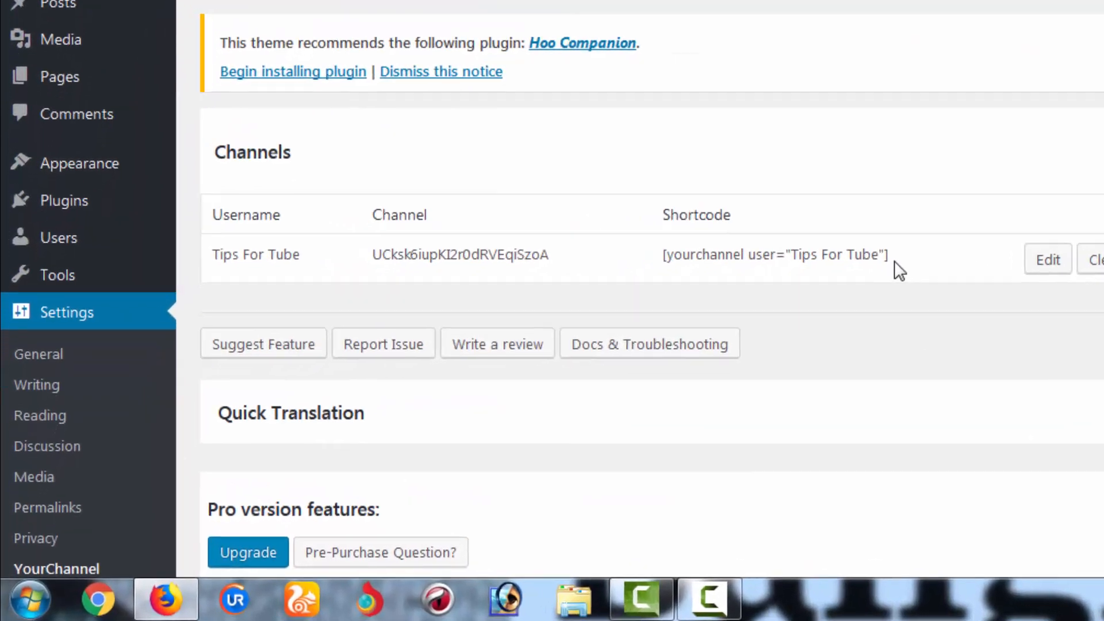
Copy the Tips For Tube channel's shortcode, [yourchannel user="Tips For Tube"], from the Channels list
drag(765, 314, 570, 325)
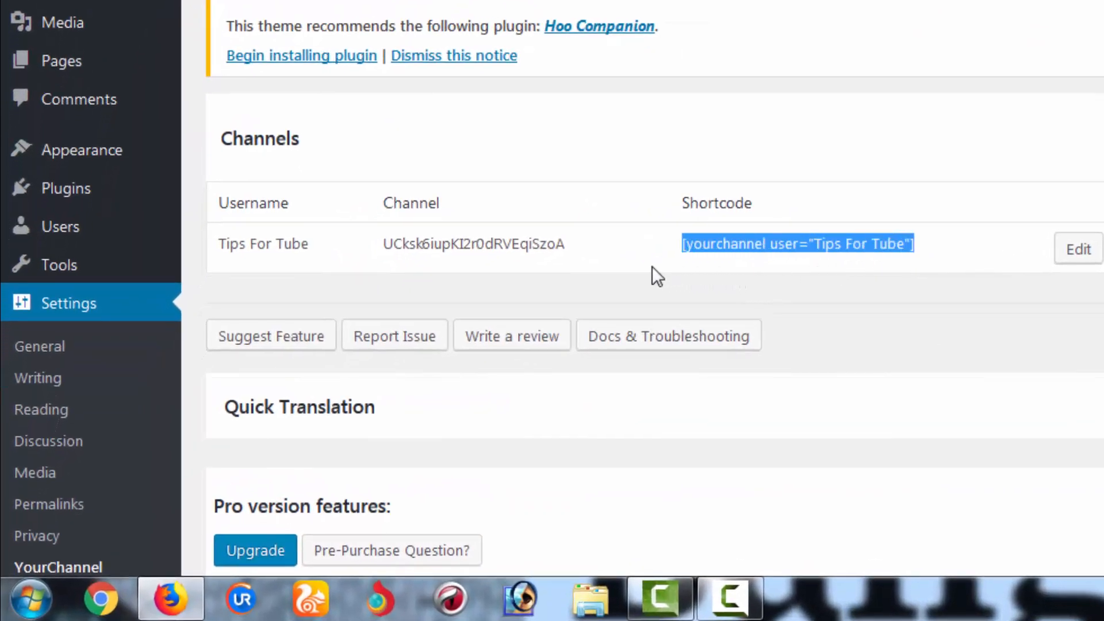
right_click(697, 246)
click(749, 264)
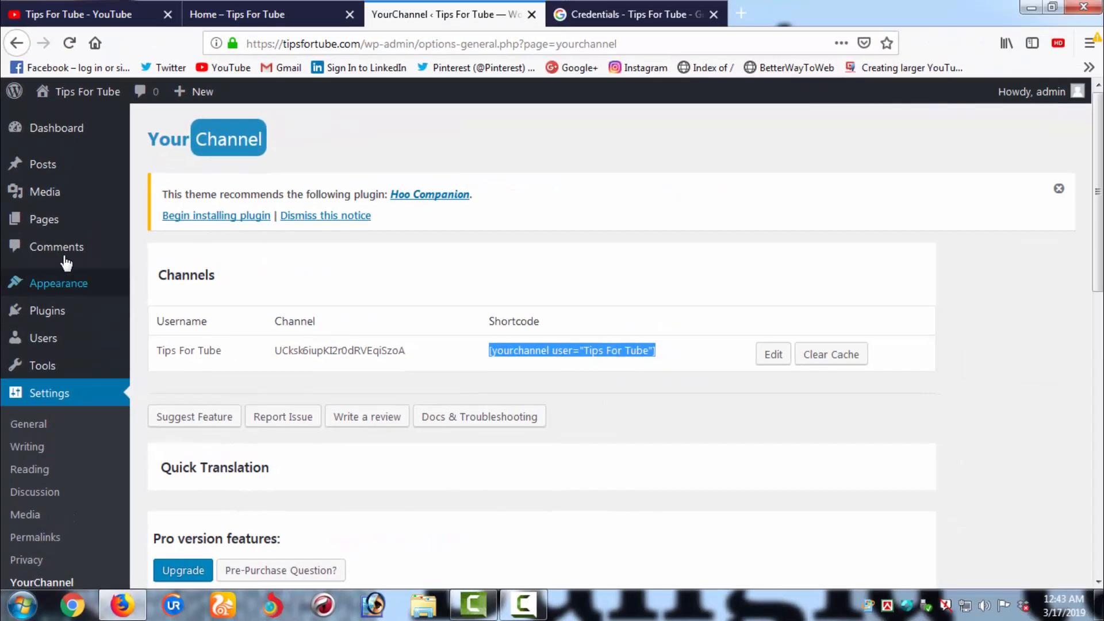
Create a new WordPress page titled "My Channel"
mouse_move(51, 207)
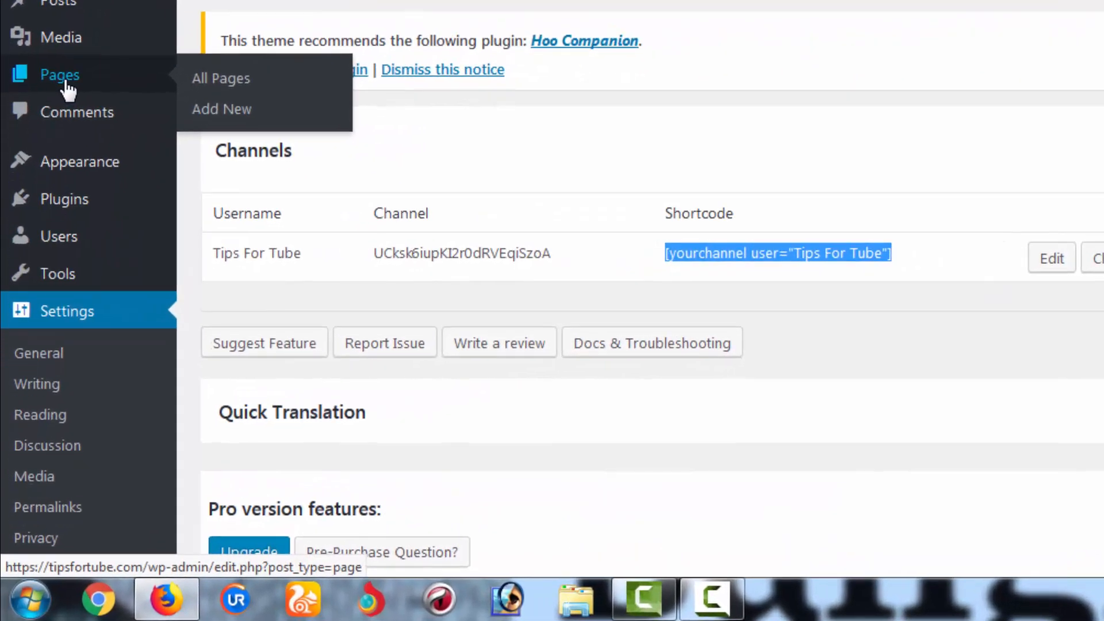
click(63, 77)
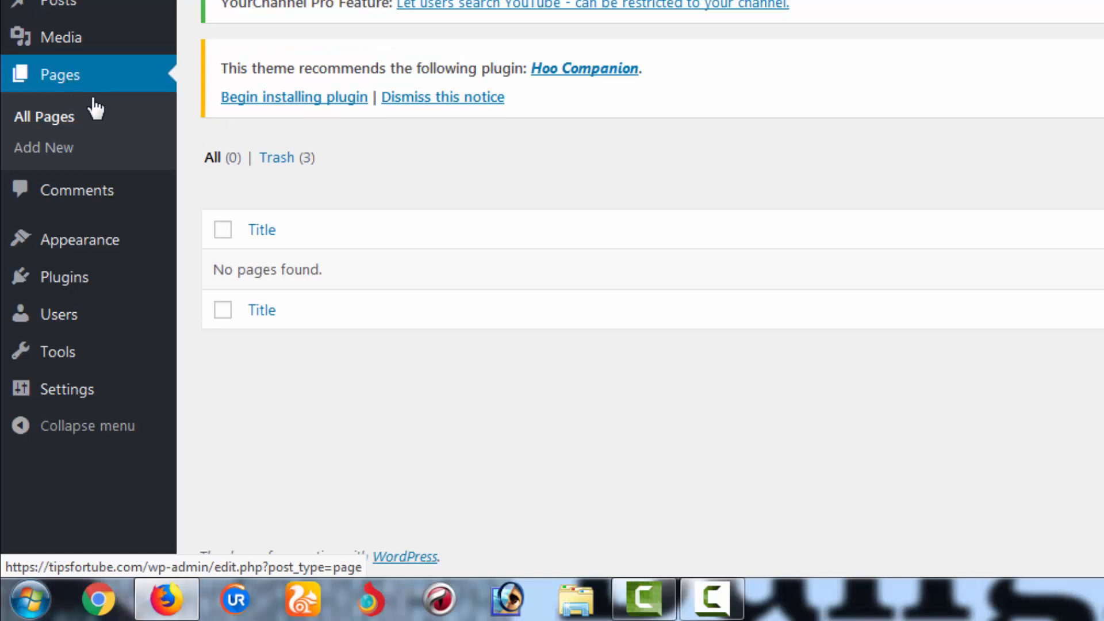
click(43, 147)
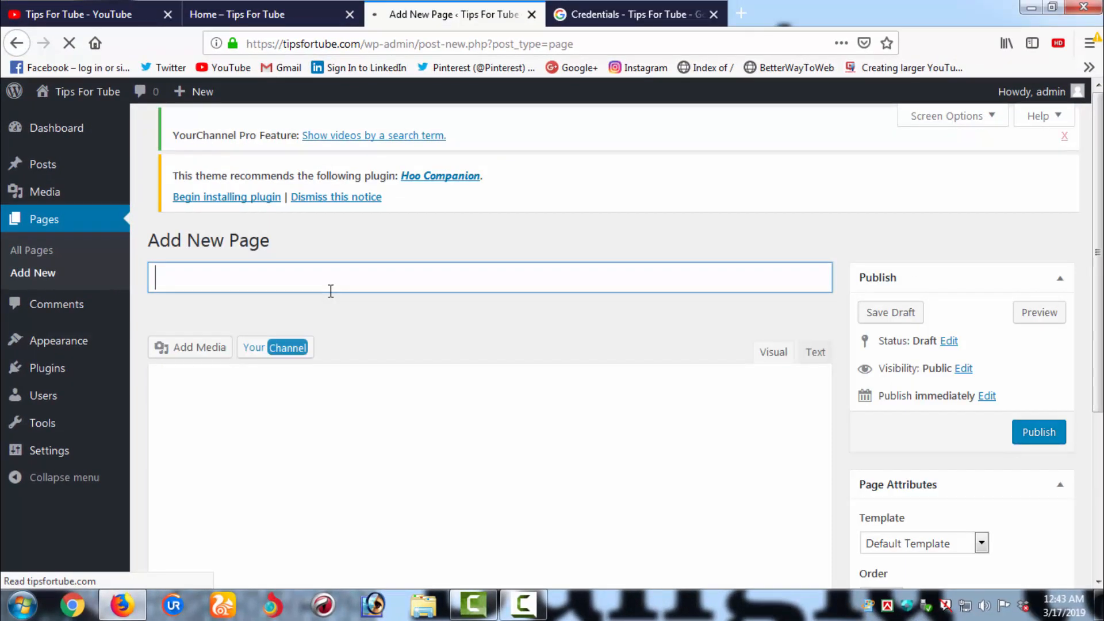
text(My )
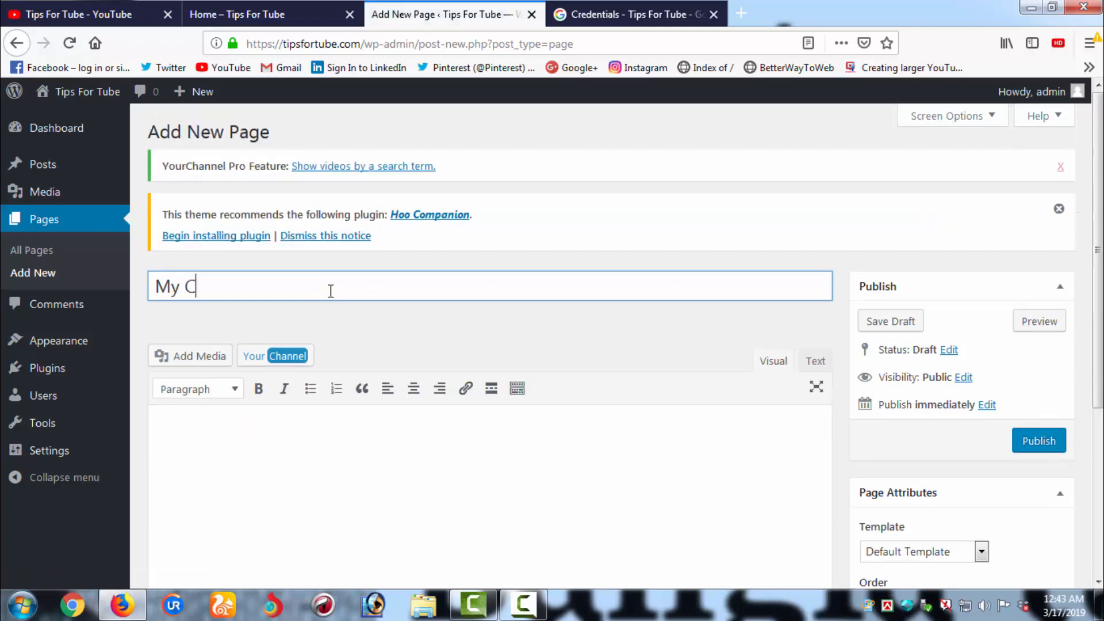
text(Channel)
Paste the shortcode [yourchannel user="Tips For Tube"] into the page body and publish the page
click(338, 442)
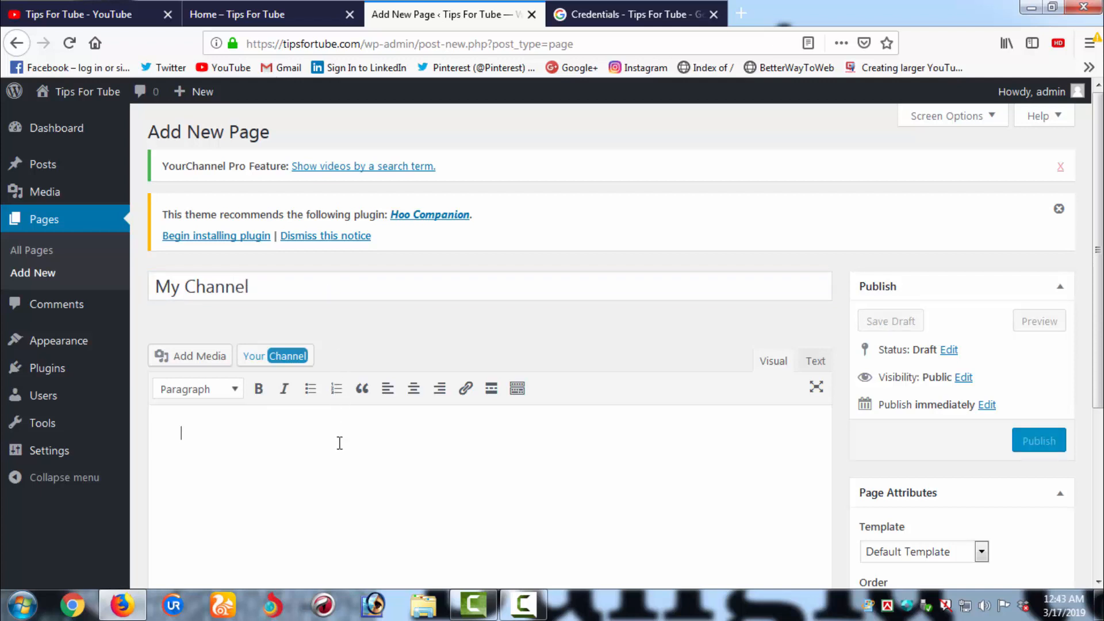
right_click(339, 442)
click(374, 258)
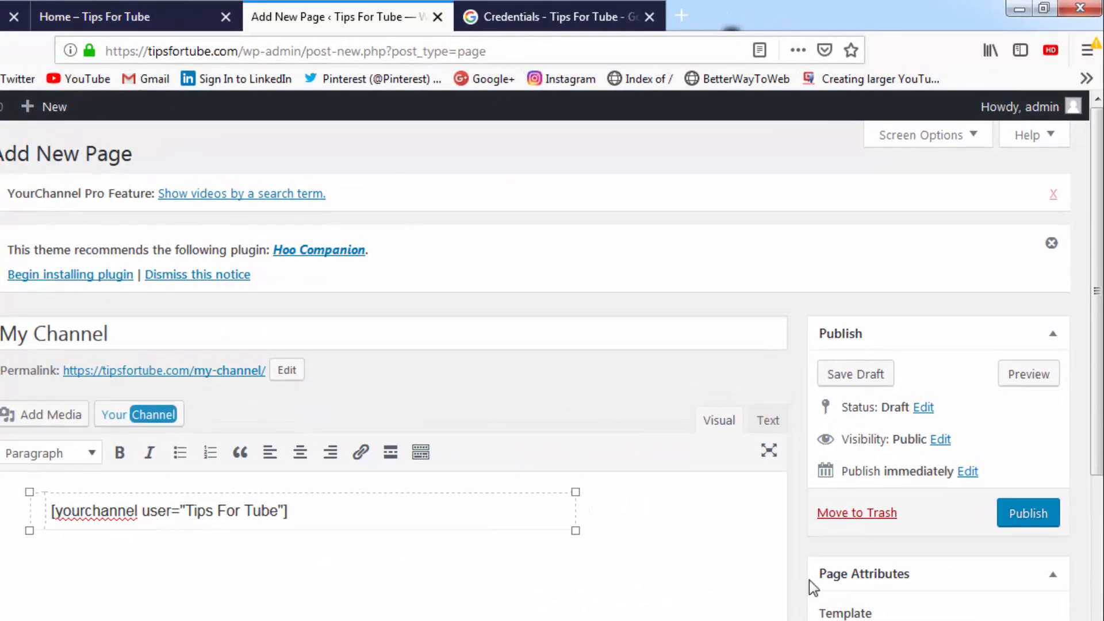
click(1035, 516)
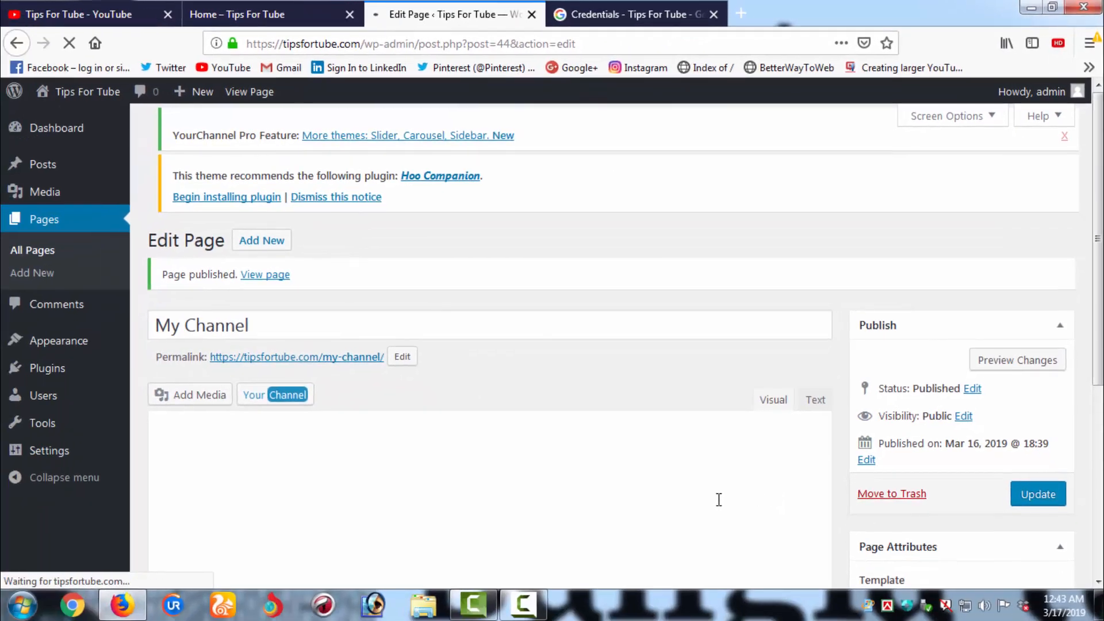
scroll(718, 500, down, 3)
scroll(719, 499, down, 3)
scroll(719, 500, up, 6)
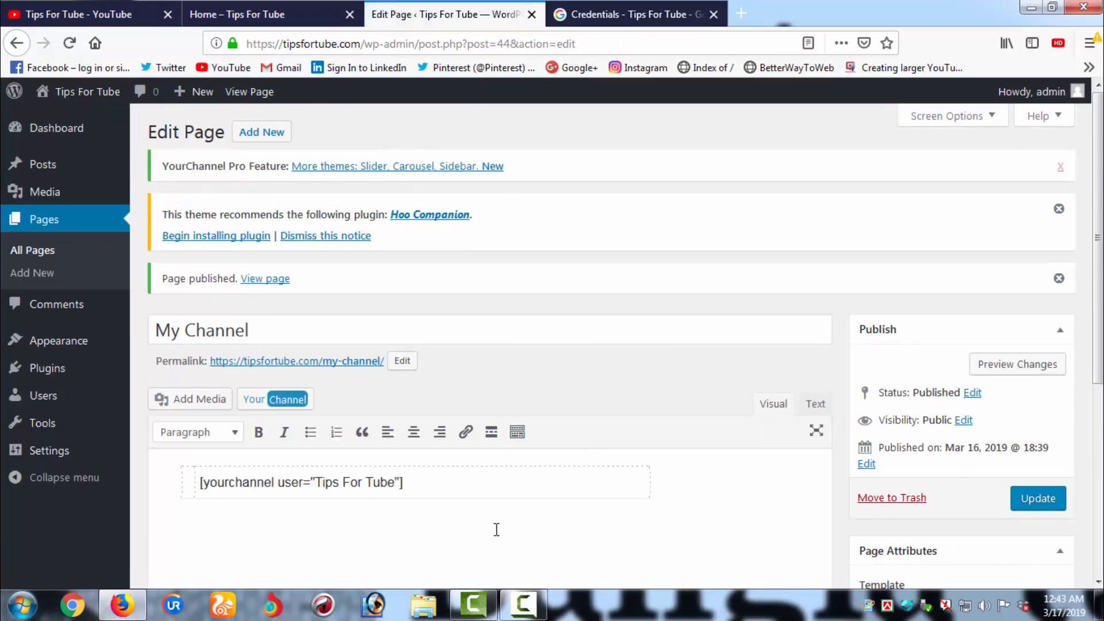
Add the My Channel page as an item to the site's Main Menu
mouse_move(39, 348)
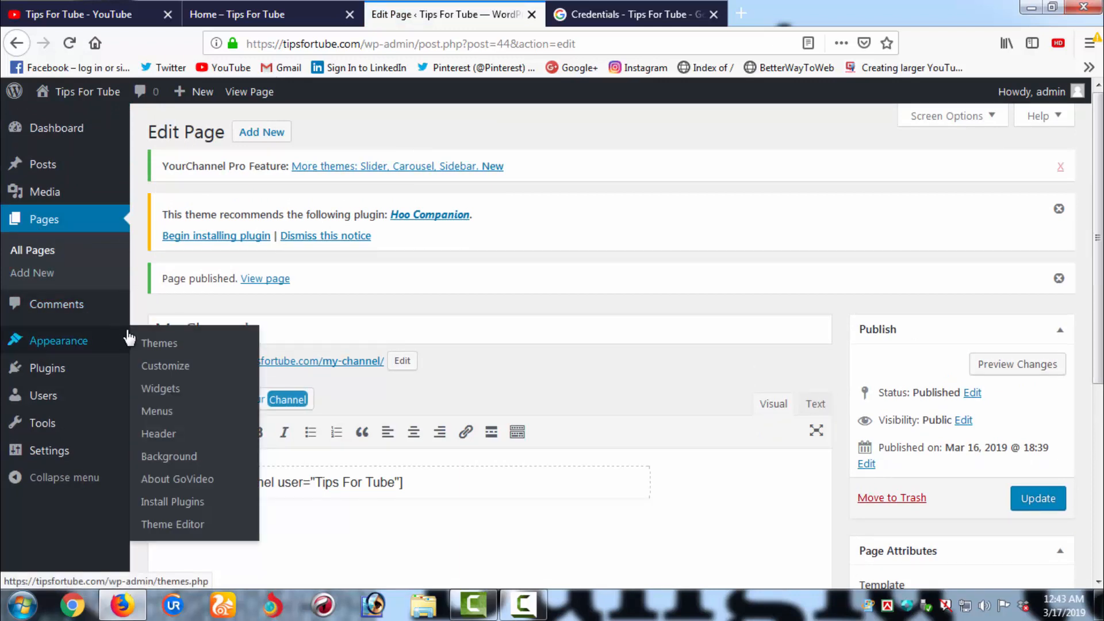
click(159, 416)
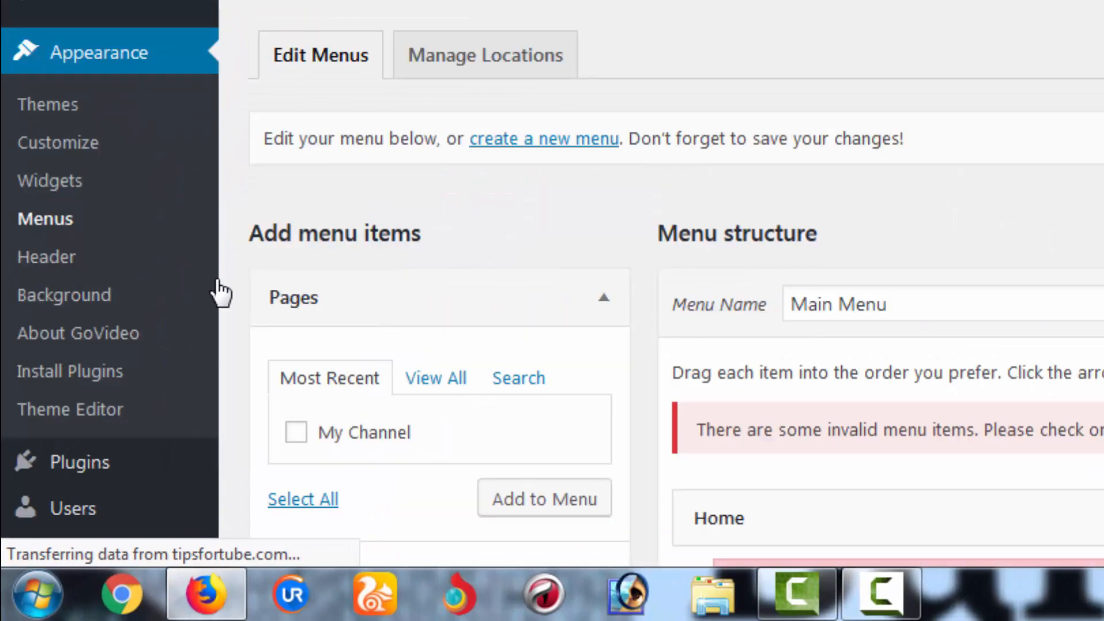
scroll(349, 265, down, 5)
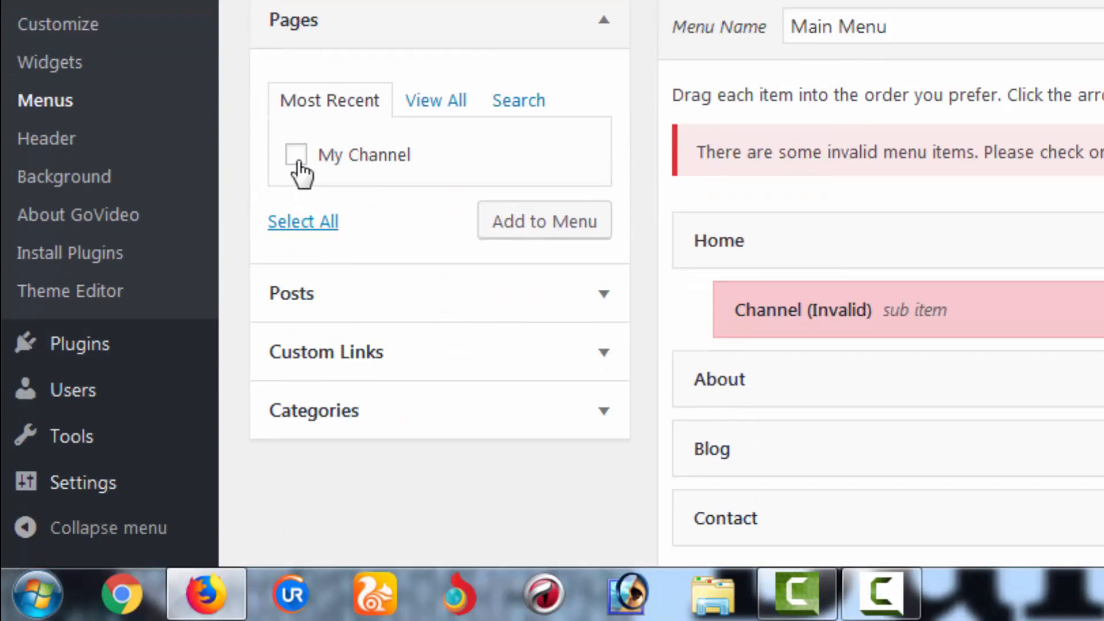
click(296, 157)
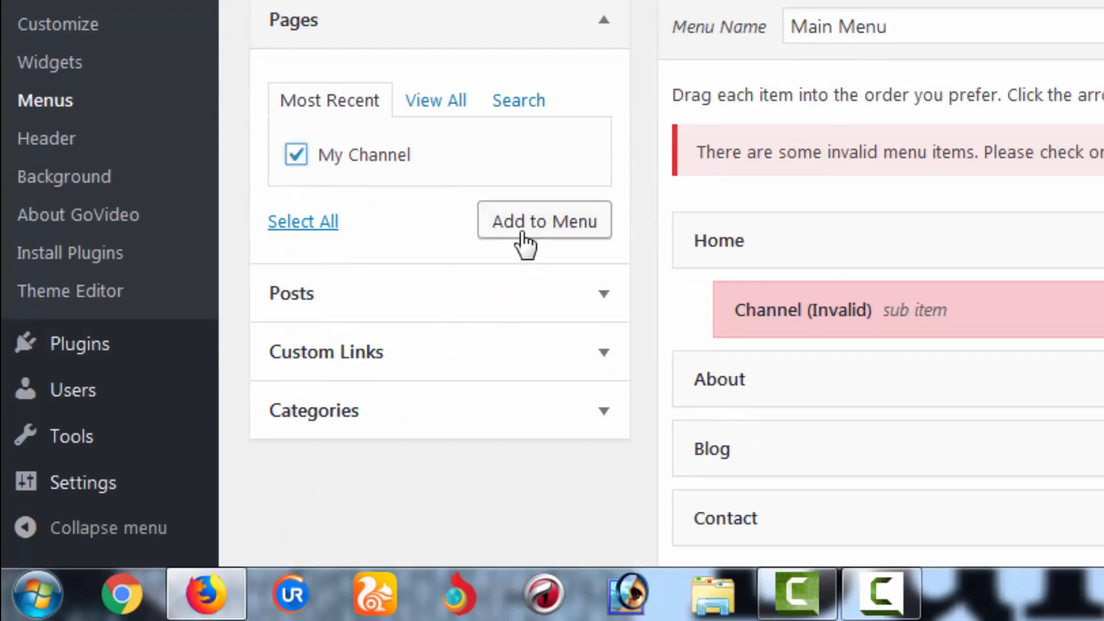
click(523, 227)
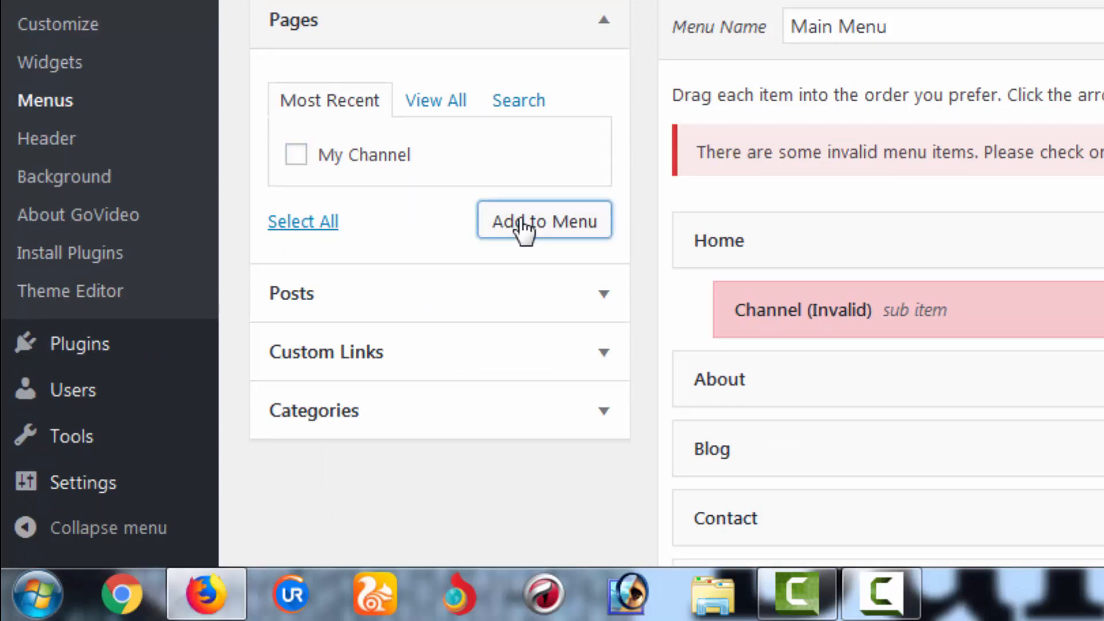
Move the My Channel item above Contact in the Main Menu structure and save the menu
scroll(523, 227, down, 5)
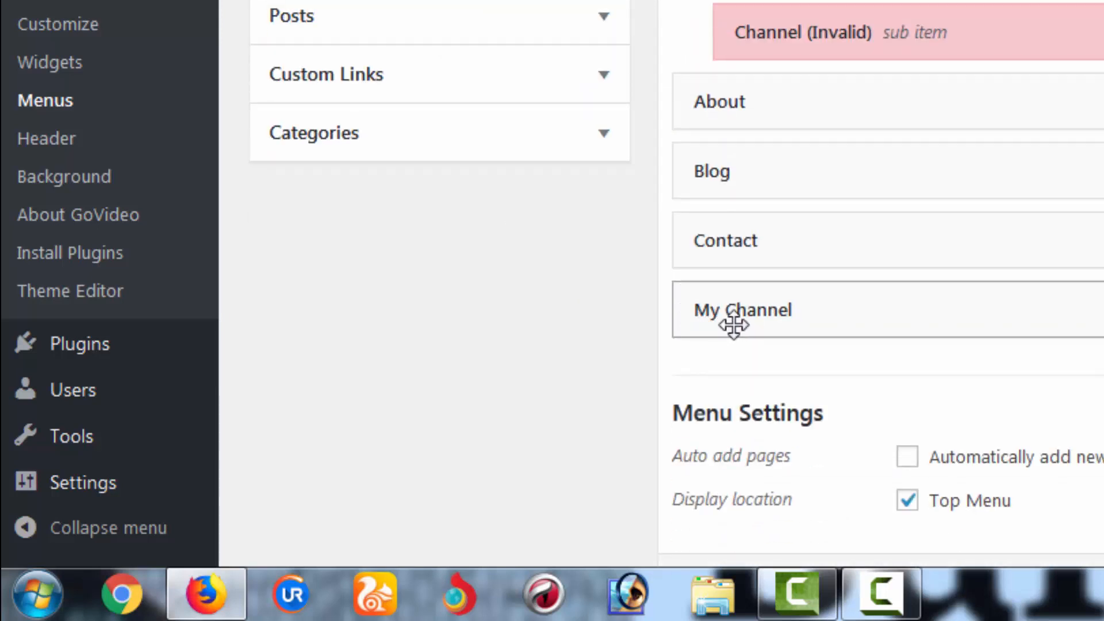
drag(756, 314, 759, 252)
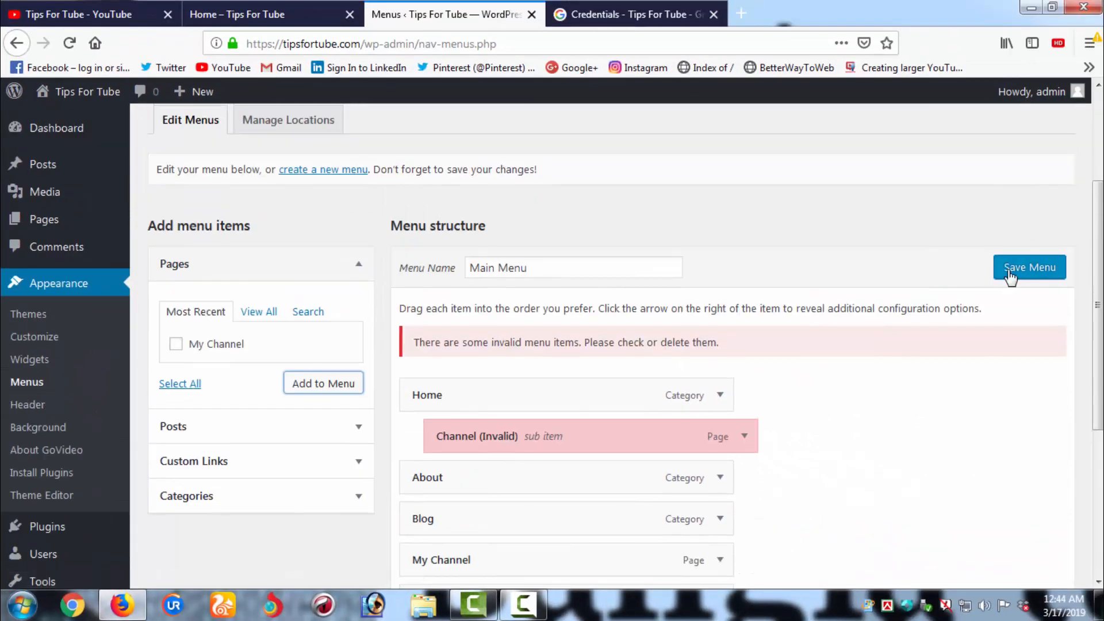
click(1010, 268)
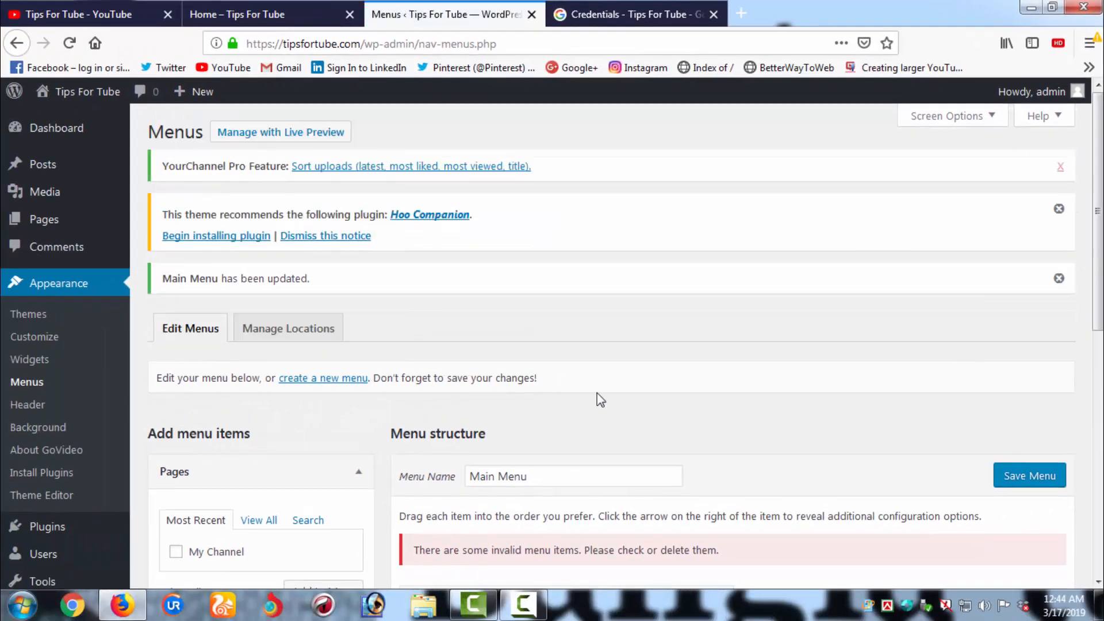
Reload the live Tips For Tube site and open its My Channel page
click(268, 14)
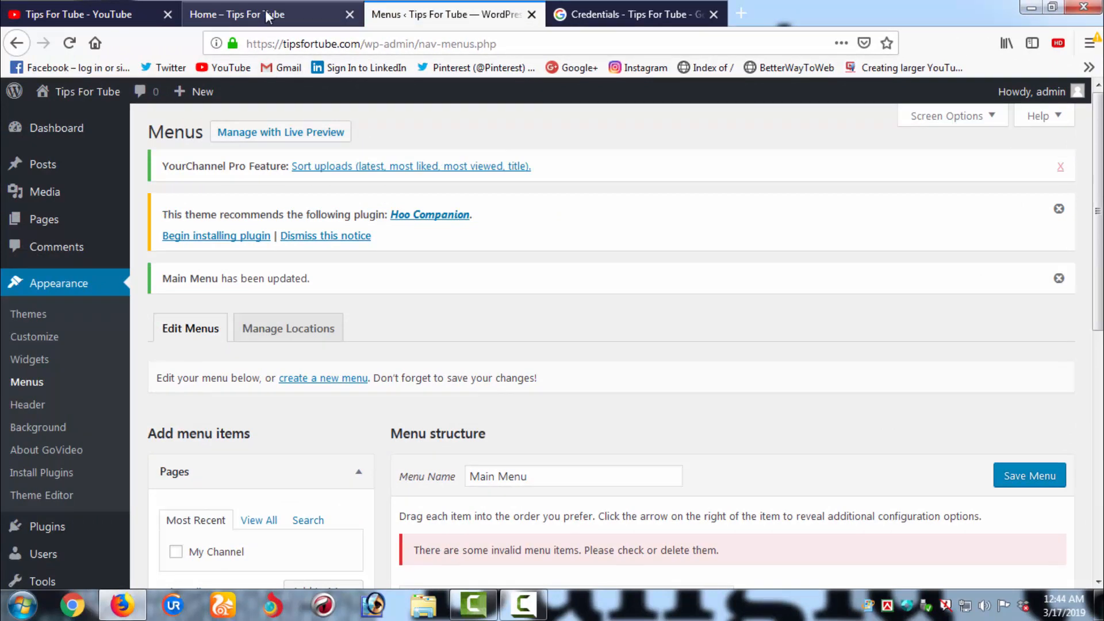
click(68, 43)
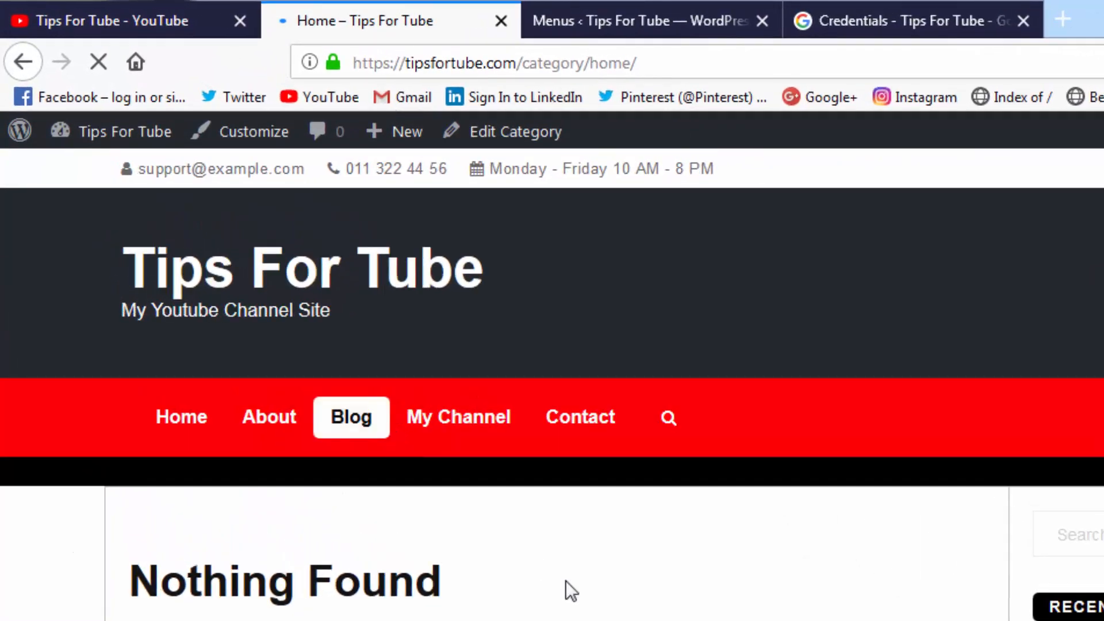
click(450, 427)
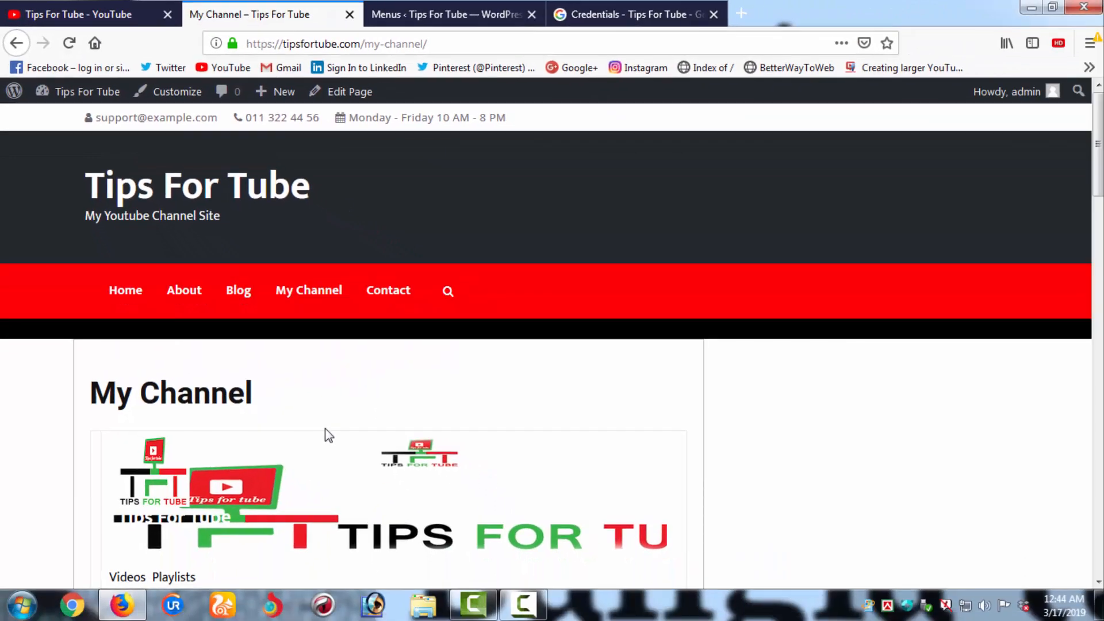
Look through the channel's videos on the page, then start and pause the one about linking a YouTube channel to a Facebook page
scroll(326, 429, down, 2)
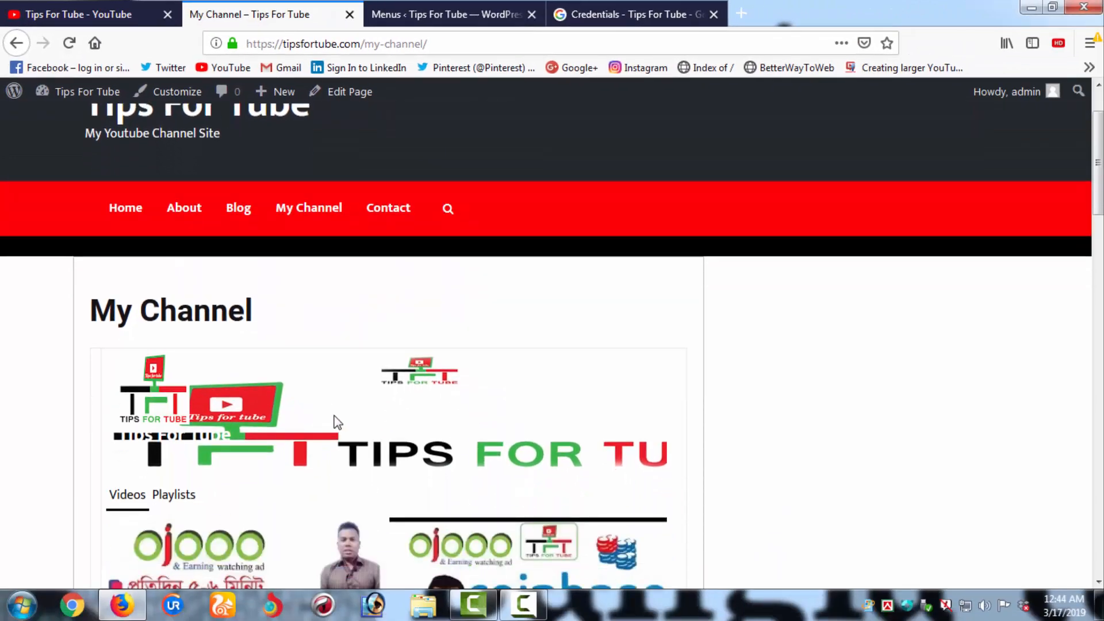
scroll(337, 423, down, 6)
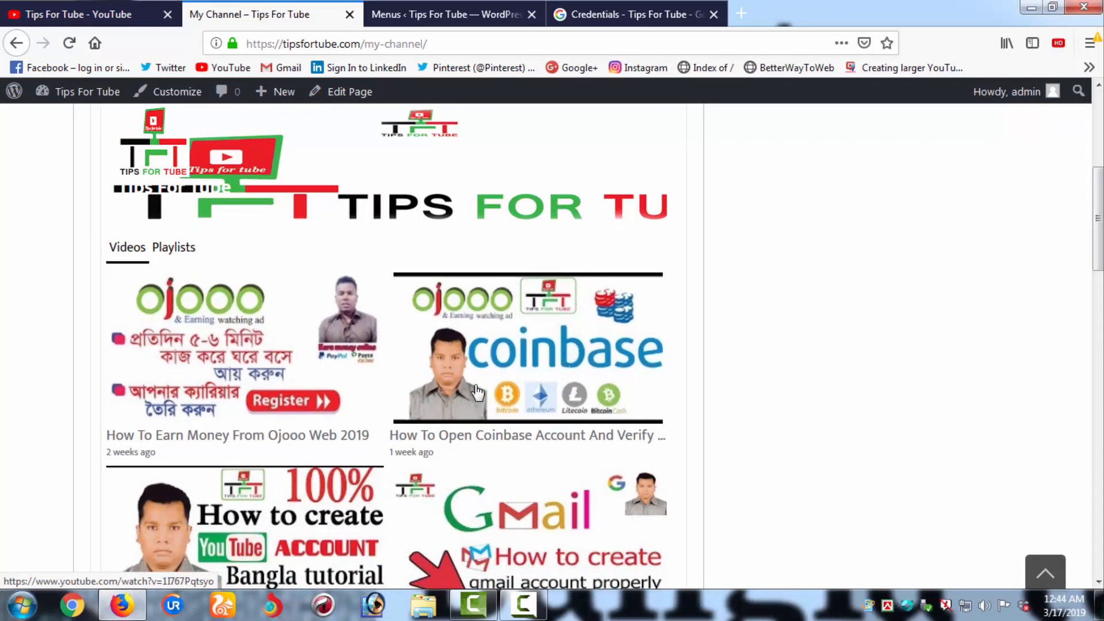
scroll(290, 481, down, 10)
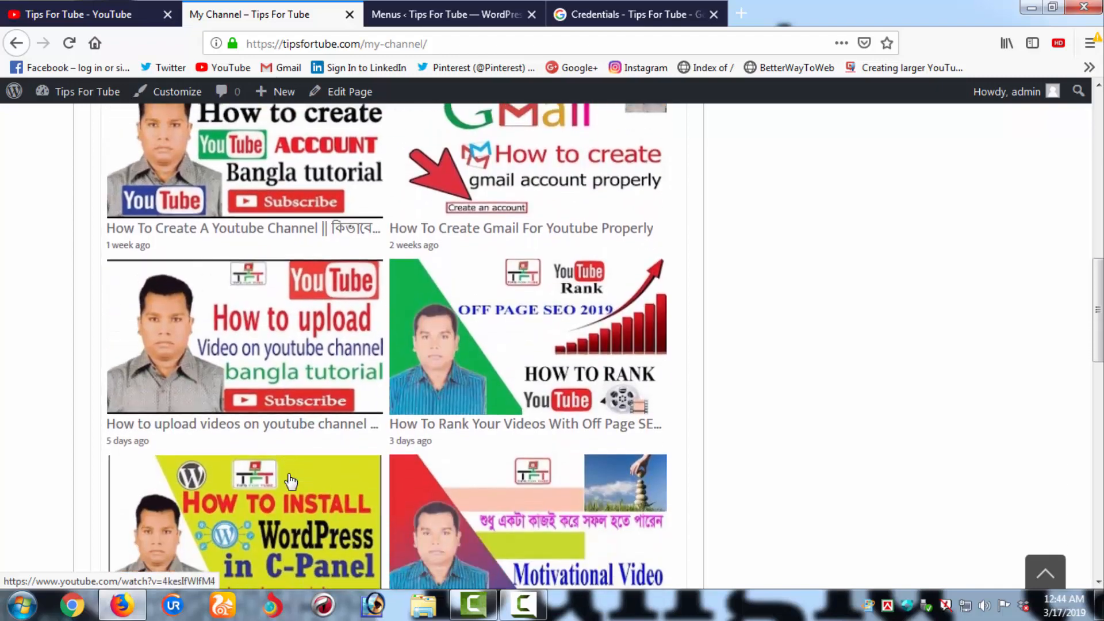
scroll(290, 481, down, 18)
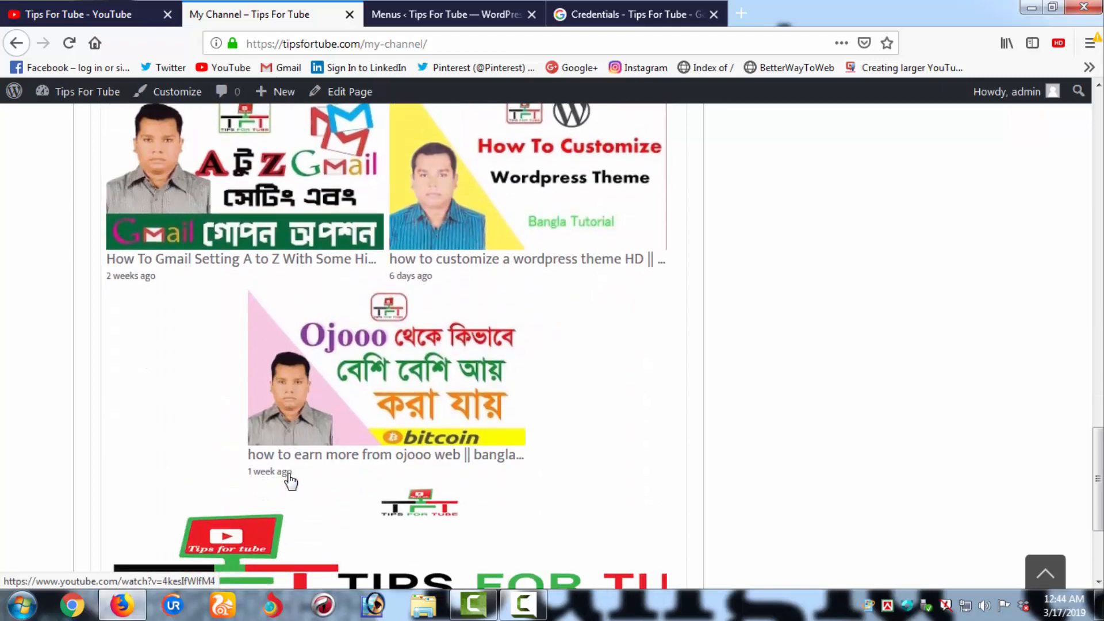
scroll(290, 481, down, 4)
scroll(288, 482, up, 12)
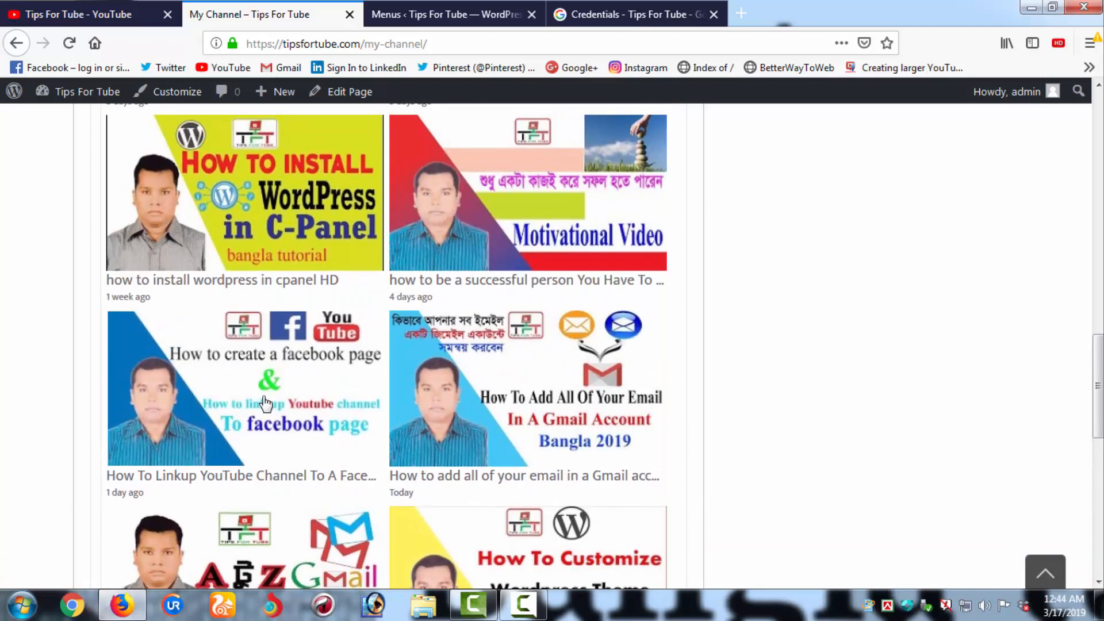
click(265, 403)
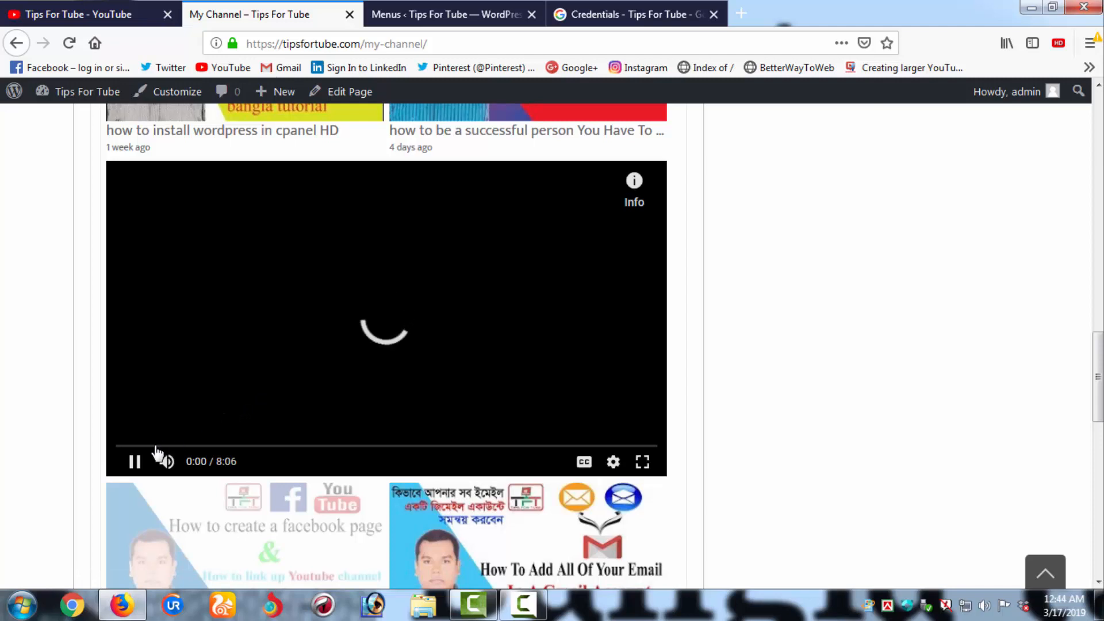
click(135, 461)
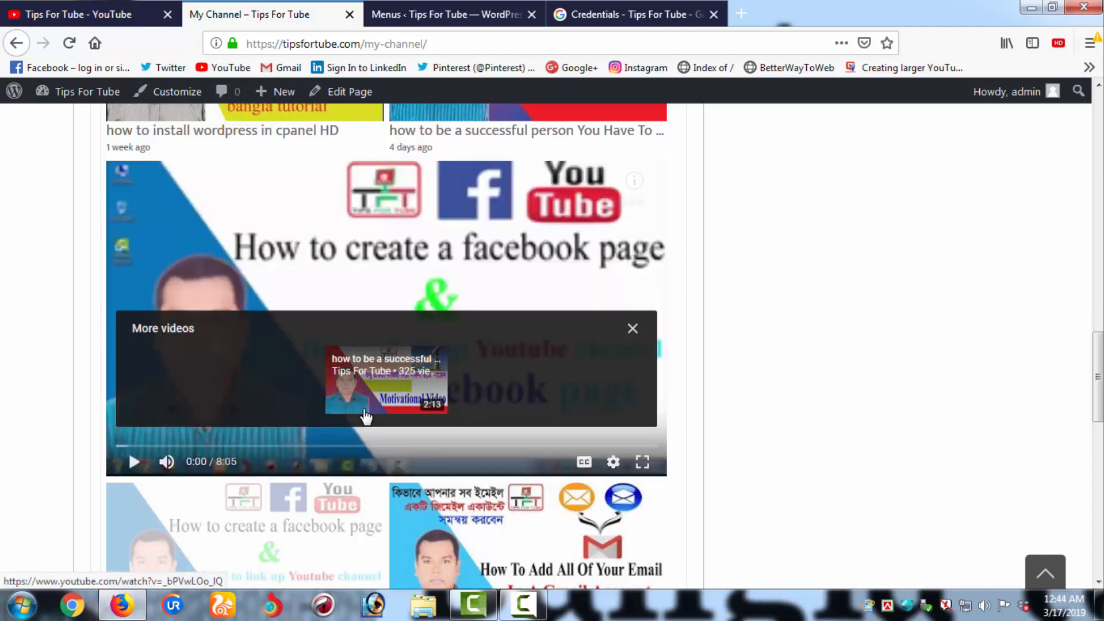